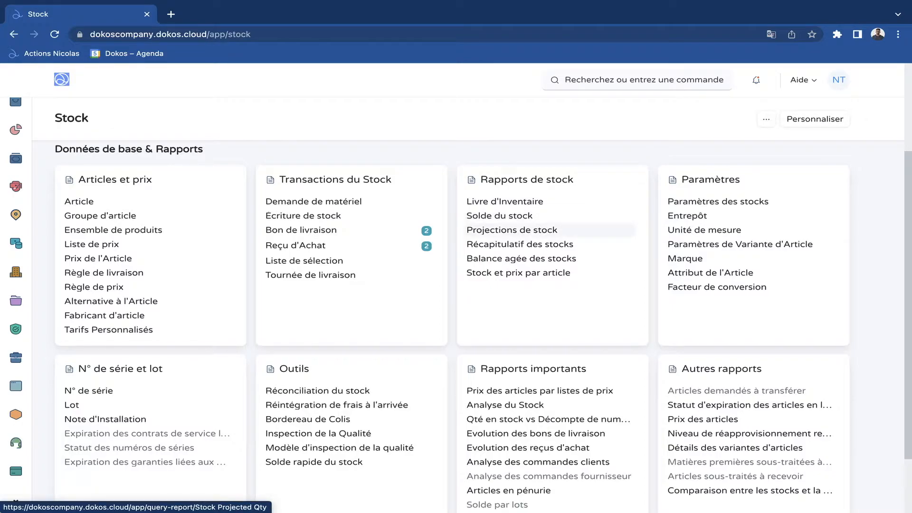
Open the stock settings (Paramètres des stocks) and review the default warehouse, valuation method, tolerance and automatic material request options
{"action": "scroll", "coordinate": [551, 229], "scroll_direction": "up", "scroll_amount": 2}
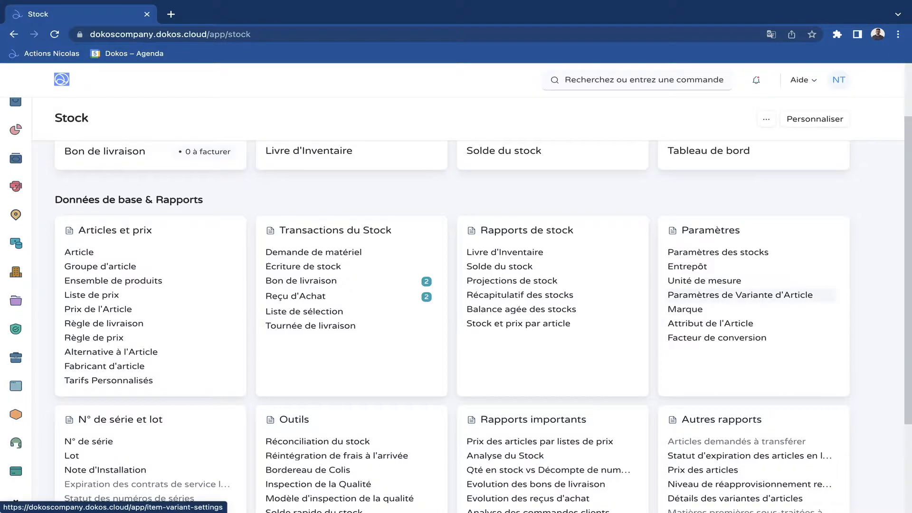
{"action": "left_click", "coordinate": [718, 252]}
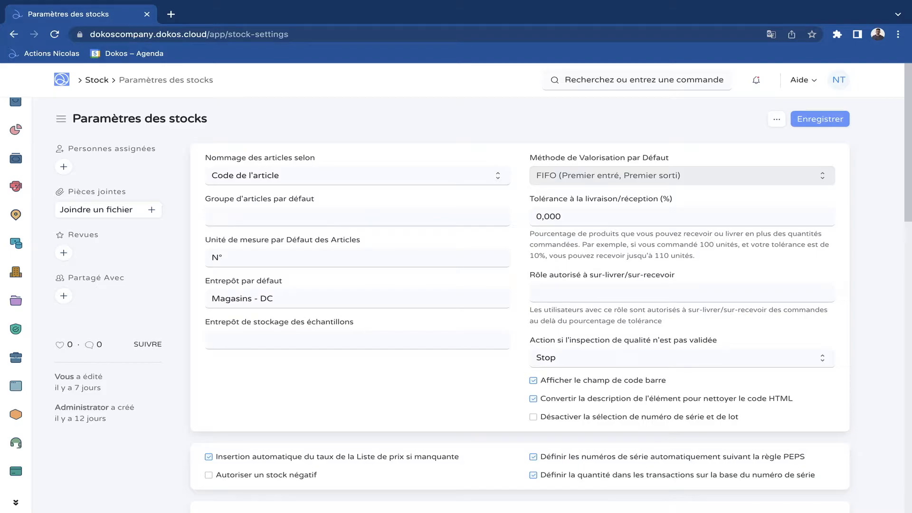
{"action": "scroll", "coordinate": [483, 286], "scroll_direction": "down", "scroll_amount": 7}
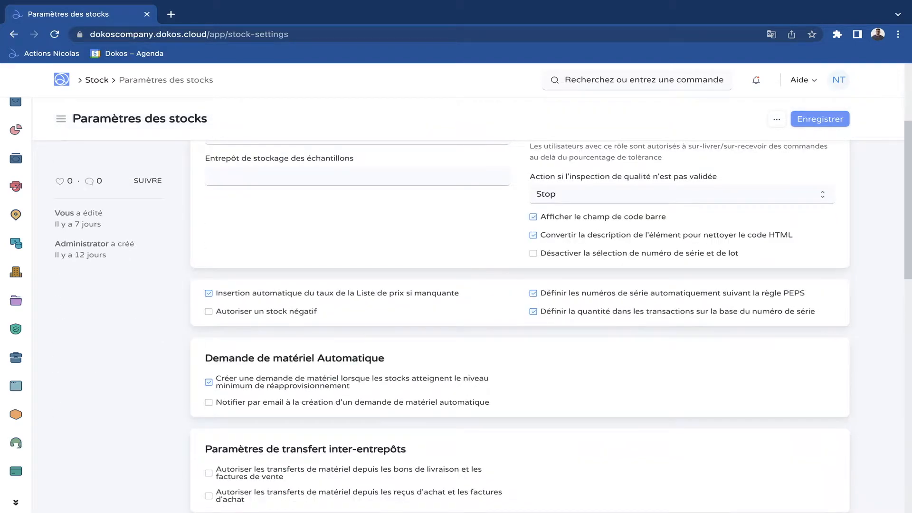
{"action": "scroll", "coordinate": [483, 285], "scroll_direction": "up", "scroll_amount": 7}
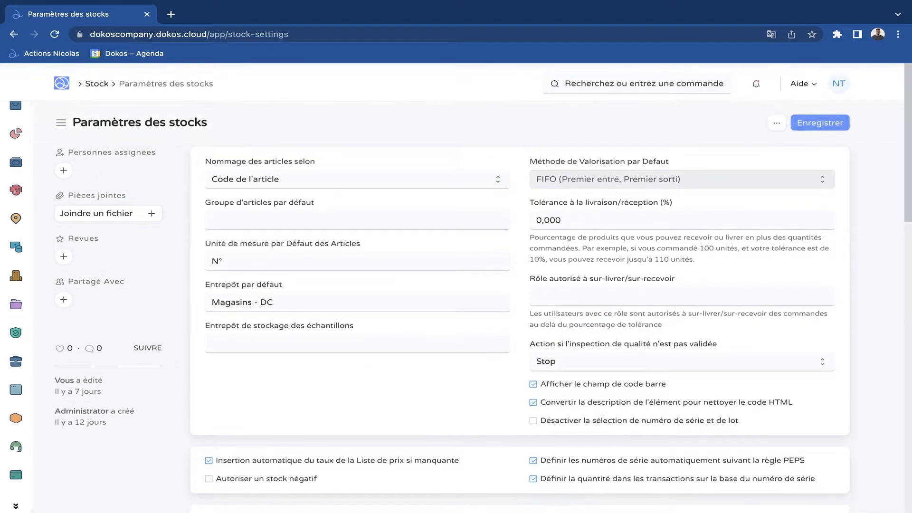
Open the warehouse tree from the Stock workspace and expand Tous les Entrepôts - DC
{"action": "left_click", "coordinate": [97, 79]}
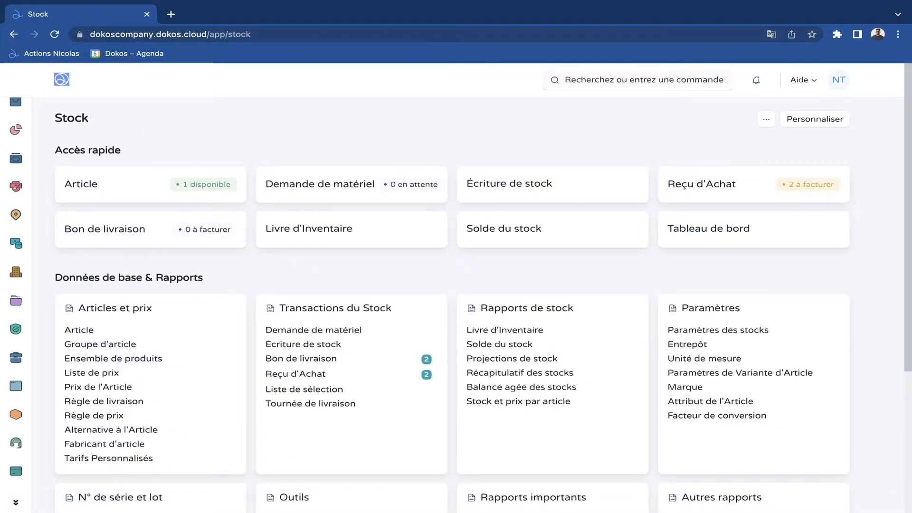
{"action": "left_click", "coordinate": [687, 344]}
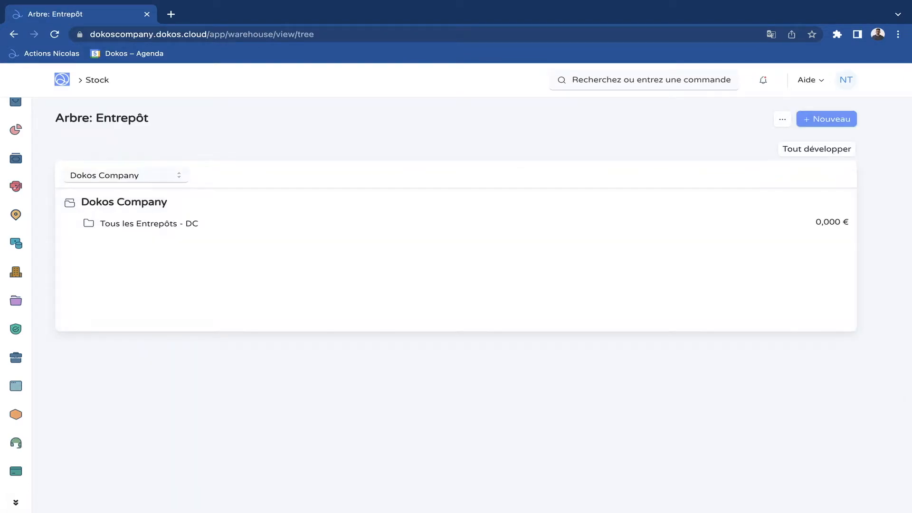
{"action": "left_click", "coordinate": [145, 225]}
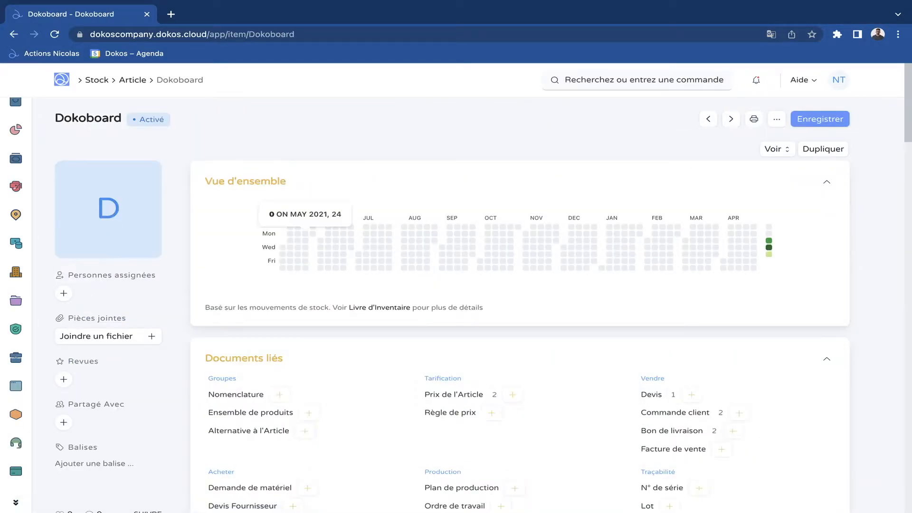
Review the Dokoboard article's linked documents, stock levels and main settings
{"action": "scroll", "coordinate": [289, 166], "scroll_direction": "down", "scroll_amount": 2}
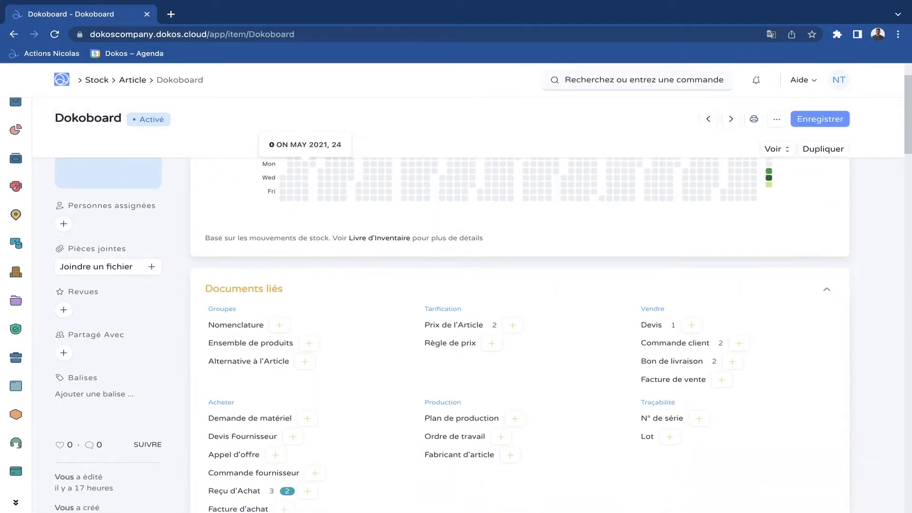
{"action": "scroll", "coordinate": [289, 166], "scroll_direction": "down", "scroll_amount": 10}
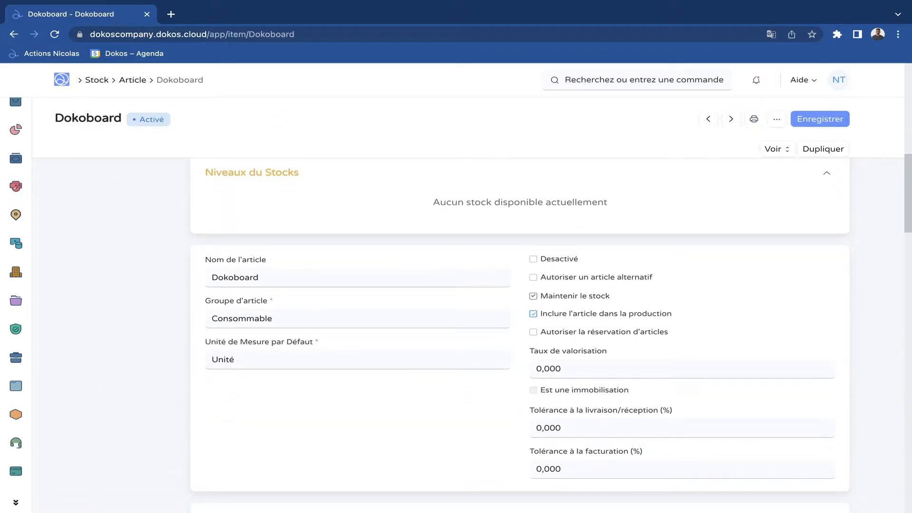
{"action": "scroll", "coordinate": [520, 333], "scroll_direction": "down", "scroll_amount": 1}
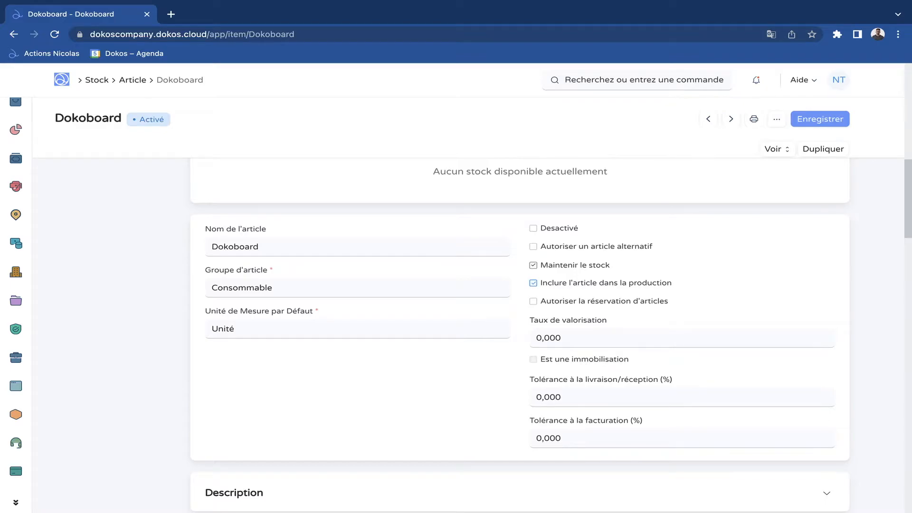
Return to the article list and bring up the new article form to view its fields
{"action": "key", "text": "alt+Left"}
{"action": "left_click", "coordinate": [815, 119]}
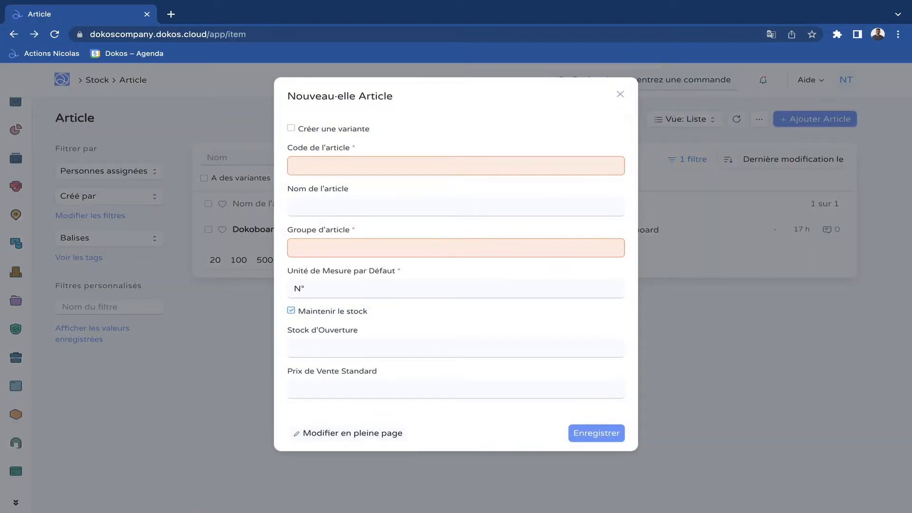
{"action": "left_click", "coordinate": [620, 94]}
{"action": "left_click", "coordinate": [815, 119]}
{"action": "left_click", "coordinate": [294, 348]}
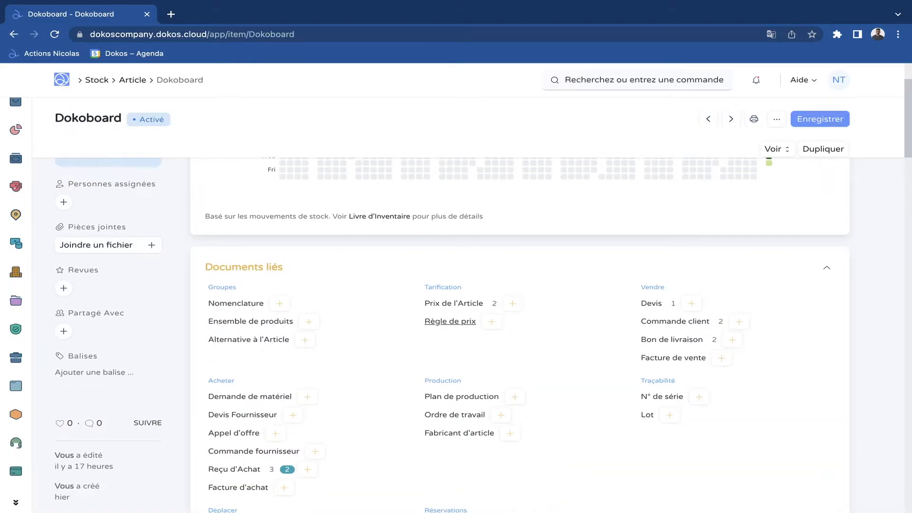
Open Dokoboard's linked item prices and examine both the Achat Standard and the Vente Standard price records
{"action": "left_click", "coordinate": [450, 300]}
{"action": "left_click", "coordinate": [255, 214]}
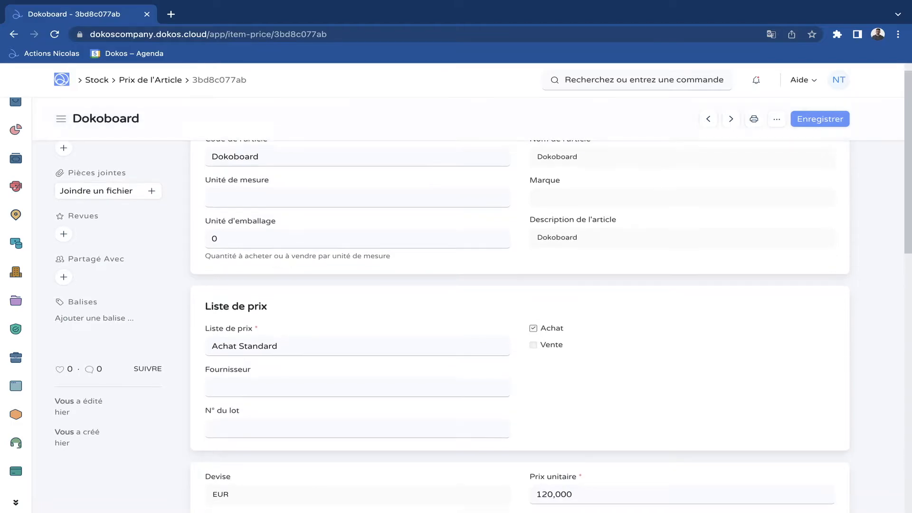
{"action": "scroll", "coordinate": [519, 304], "scroll_direction": "down", "scroll_amount": 5}
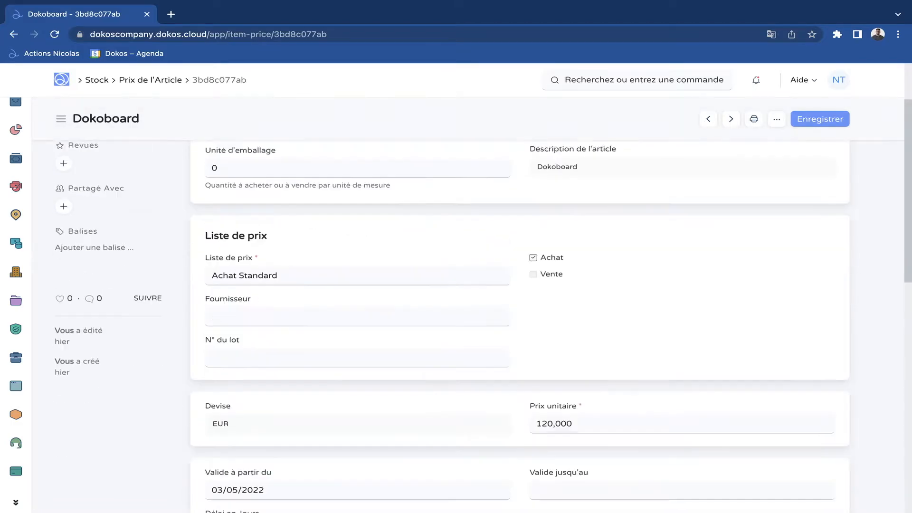
{"action": "key", "text": "alt+Left"}
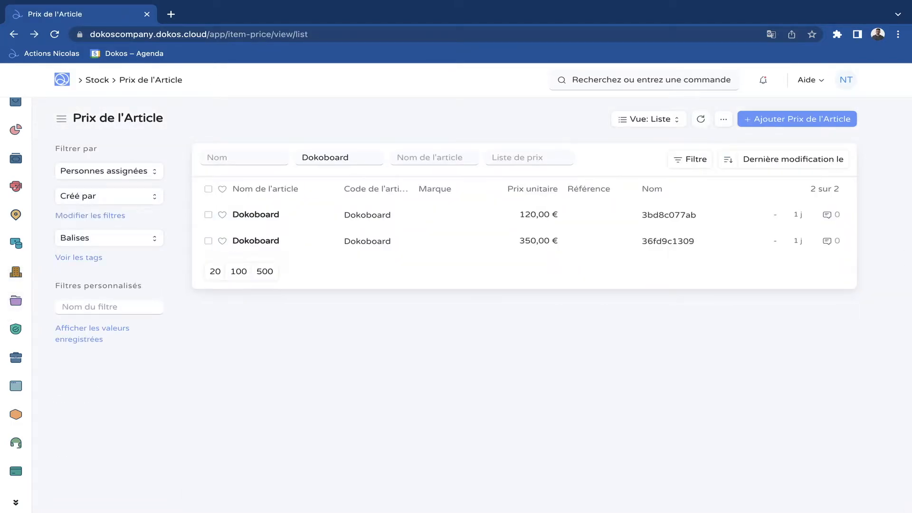
{"action": "left_click", "coordinate": [255, 240]}
{"action": "scroll", "coordinate": [256, 240], "scroll_direction": "down", "scroll_amount": 1}
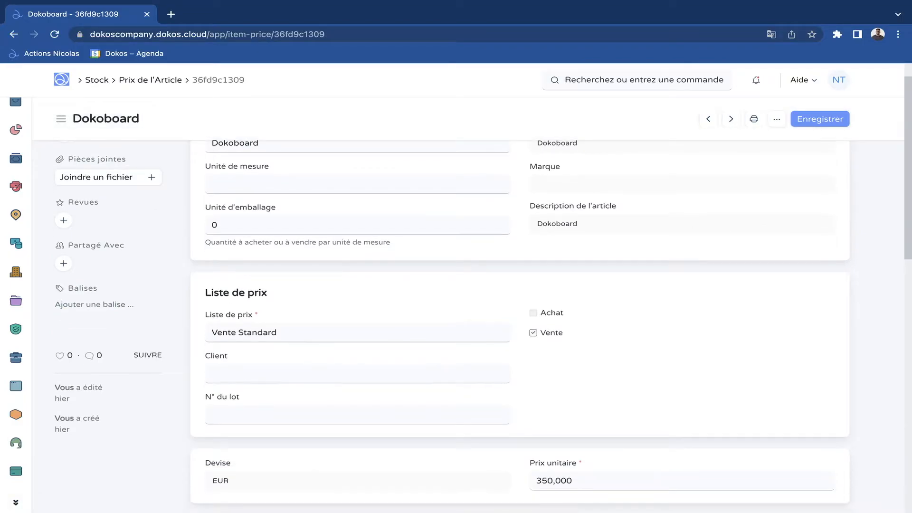
{"action": "key", "text": "alt+Left"}
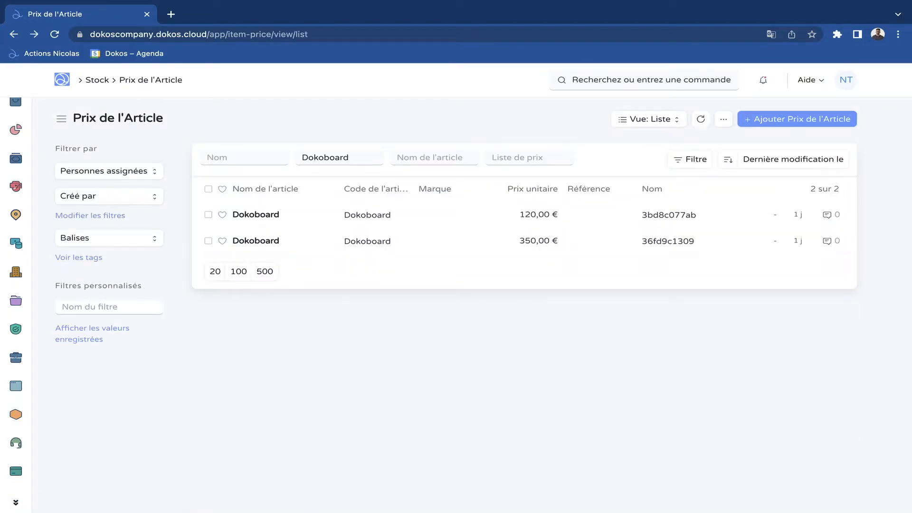
Go back to the Dokoboard article and check its stock levels and its stock and production options
{"action": "key", "text": "alt+Left"}
{"action": "scroll", "coordinate": [520, 304], "scroll_direction": "down", "scroll_amount": 7}
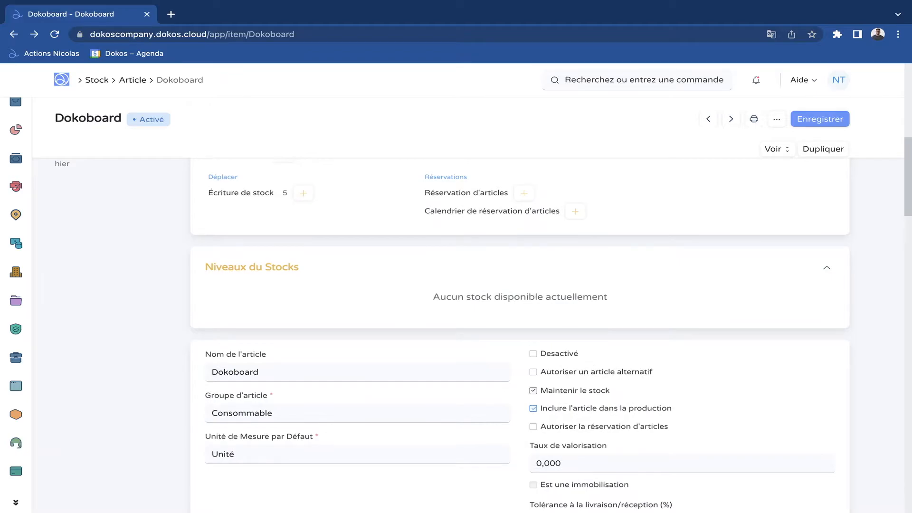
{"action": "scroll", "coordinate": [520, 304], "scroll_direction": "down", "scroll_amount": 1}
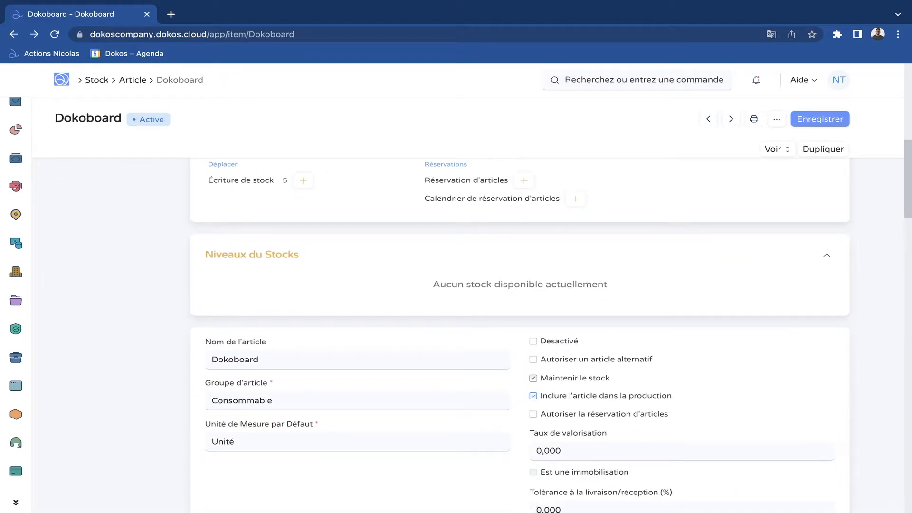
{"action": "scroll", "coordinate": [519, 304], "scroll_direction": "down", "scroll_amount": 1}
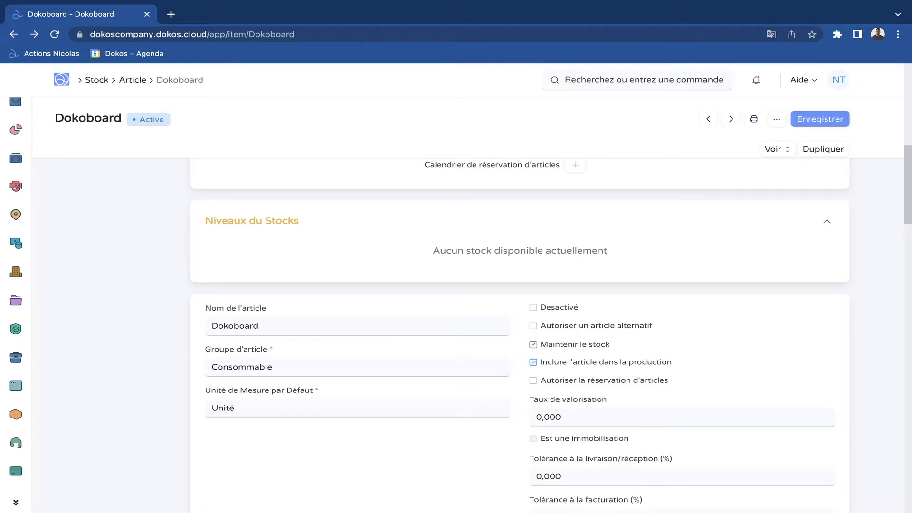
{"action": "scroll", "coordinate": [593, 235], "scroll_direction": "up", "scroll_amount": 10}
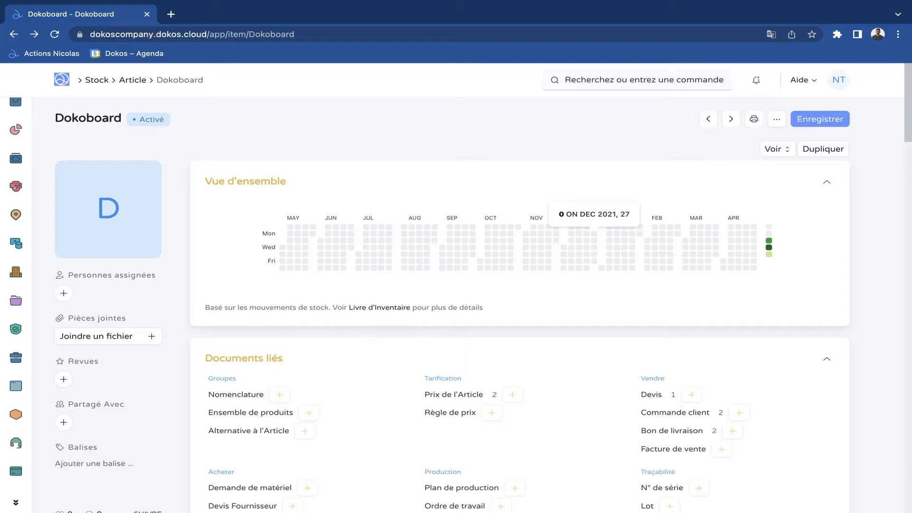
Open the Récapitulatif des stocks report from the Stock workspace to check available stock, and return to the workspace
{"action": "mouse_move", "coordinate": [47, 272]}
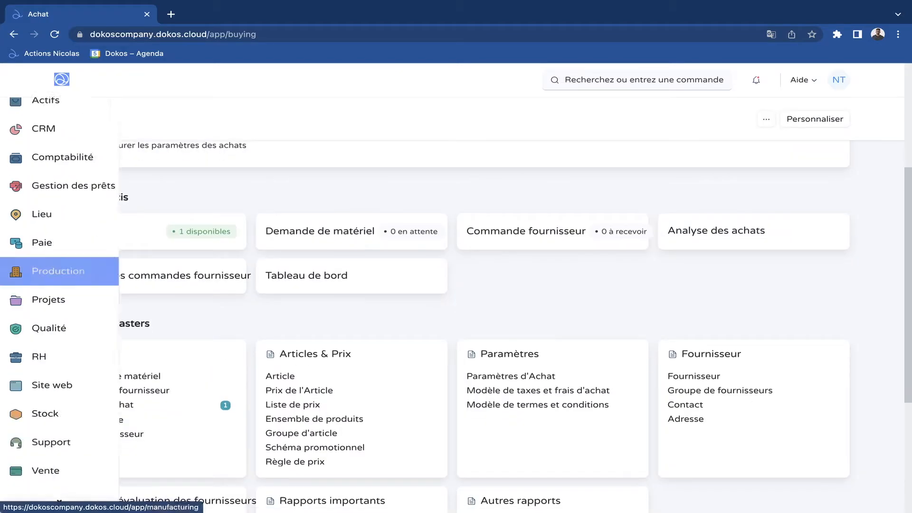
{"action": "scroll", "coordinate": [62, 328], "scroll_direction": "down", "scroll_amount": 5}
{"action": "left_click", "coordinate": [45, 194]}
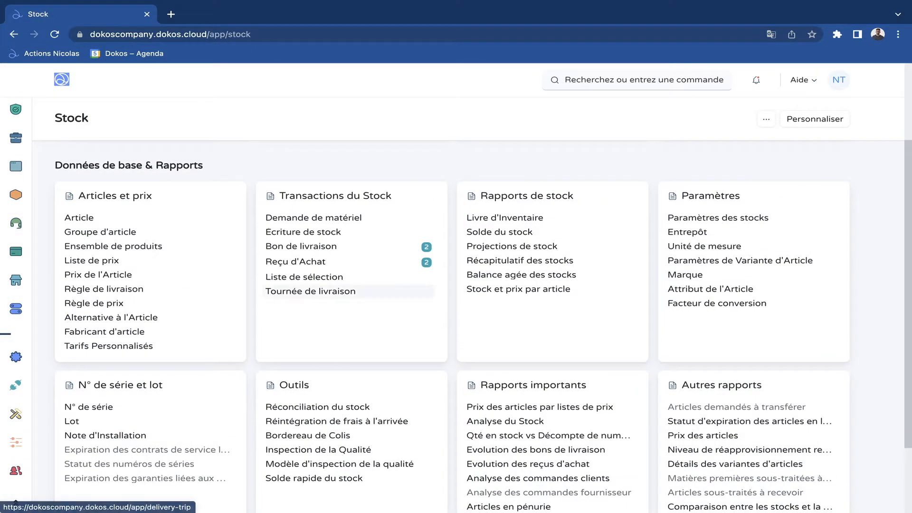
{"action": "left_click", "coordinate": [566, 289]}
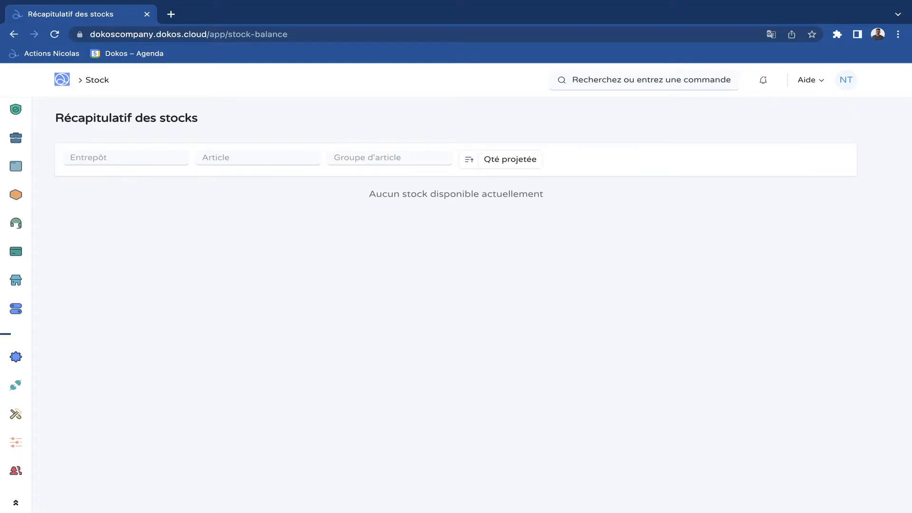
{"action": "scroll", "coordinate": [332, 247], "scroll_direction": "left", "scroll_amount": 5}
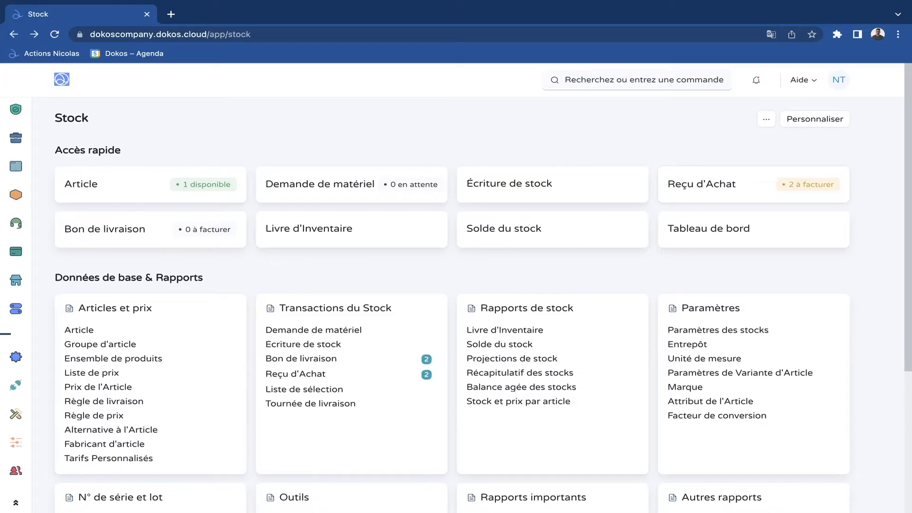
Create a new purchase receipt (Reçu d'Achat) with the article Dokoboard and an accepted quantity of 10
{"action": "left_click", "coordinate": [702, 184]}
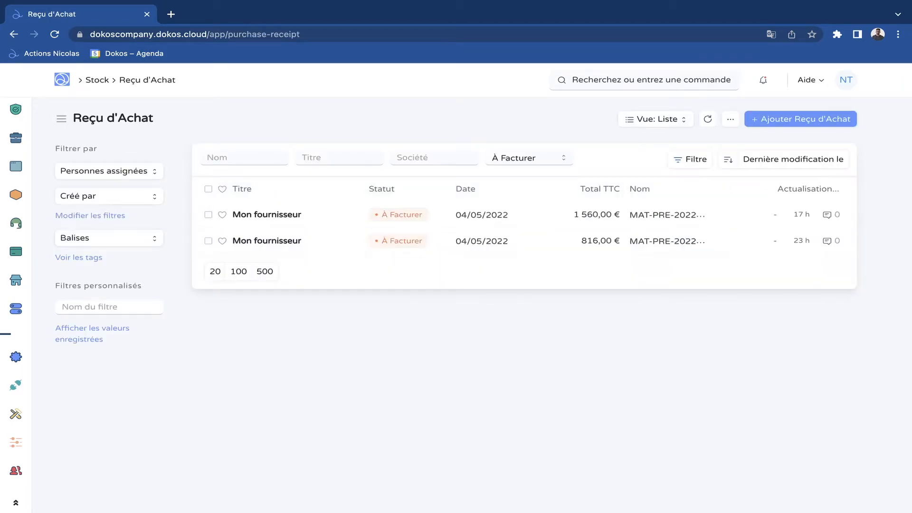
{"action": "left_click", "coordinate": [805, 119]}
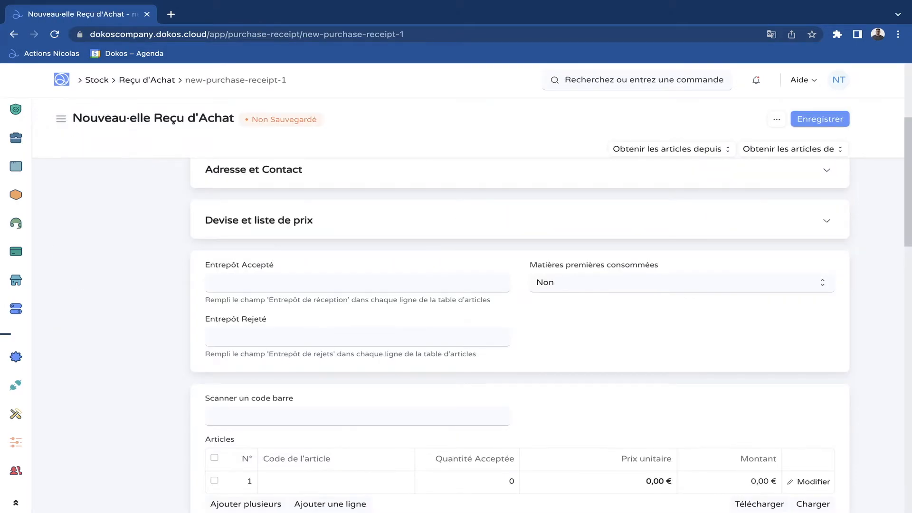
{"action": "scroll", "coordinate": [520, 333], "scroll_direction": "down", "scroll_amount": 2}
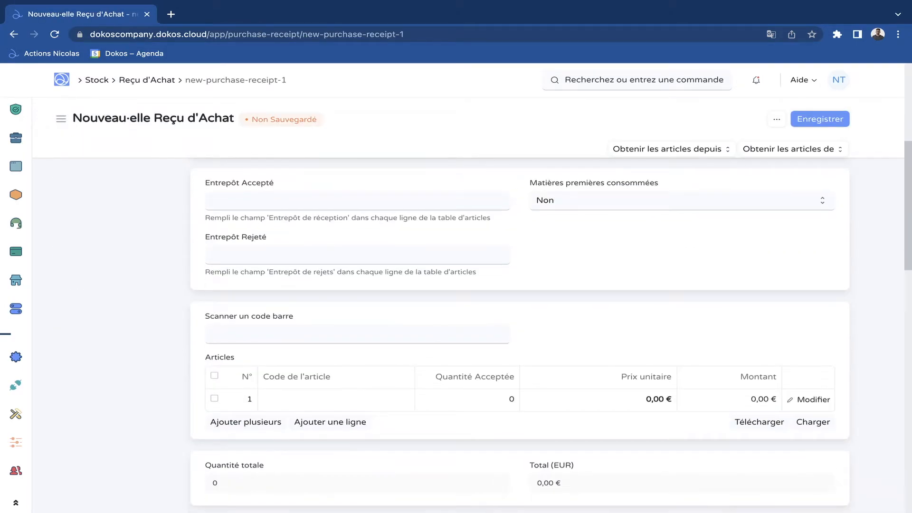
{"action": "scroll", "coordinate": [520, 333], "scroll_direction": "up", "scroll_amount": 1}
{"action": "scroll", "coordinate": [519, 333], "scroll_direction": "down", "scroll_amount": 4}
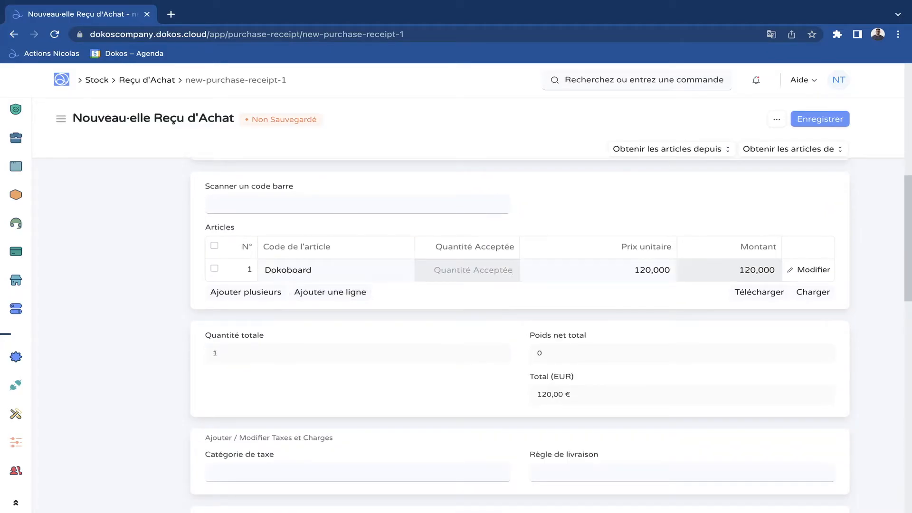
{"action": "type", "text": "2"}
{"action": "key", "text": "BackSpace"}
{"action": "type", "text": "10"}
Add a line of type Réel above the VAT line in the receipt's Taxes et Frais d'Achats table
{"action": "scroll", "coordinate": [519, 332], "scroll_direction": "down", "scroll_amount": 4}
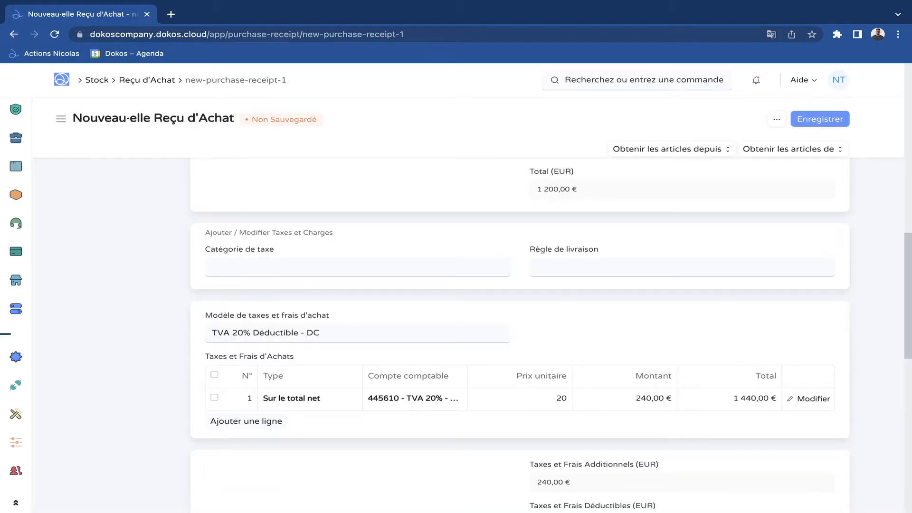
{"action": "scroll", "coordinate": [519, 332], "scroll_direction": "down", "scroll_amount": 2}
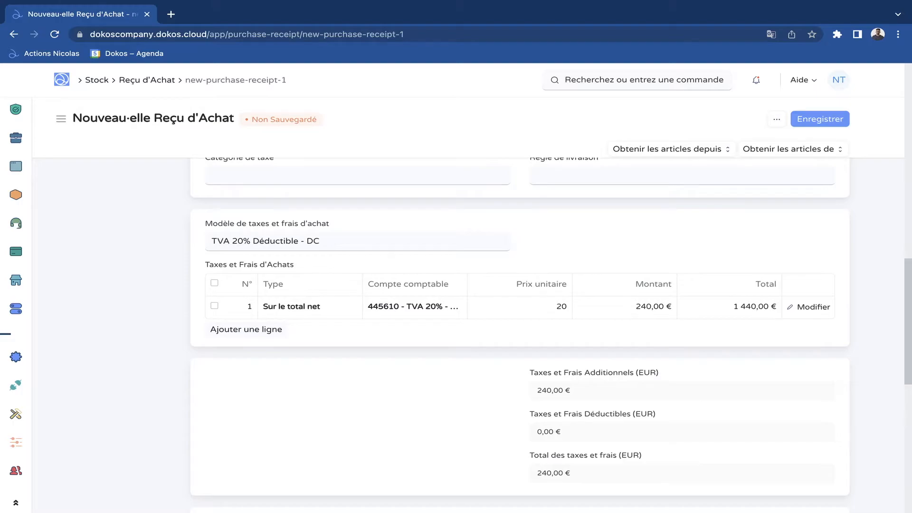
{"action": "scroll", "coordinate": [520, 333], "scroll_direction": "down", "scroll_amount": 1}
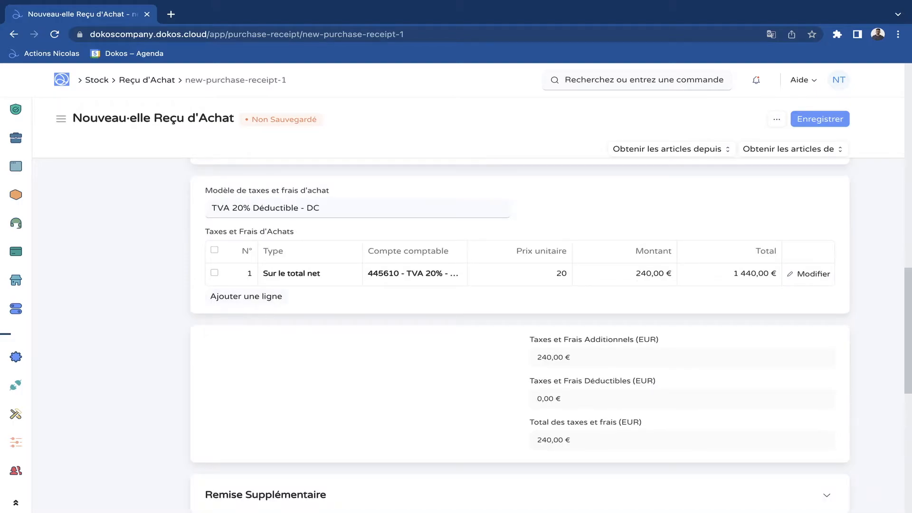
{"action": "left_click", "coordinate": [246, 296]}
{"action": "left_click", "coordinate": [309, 296]}
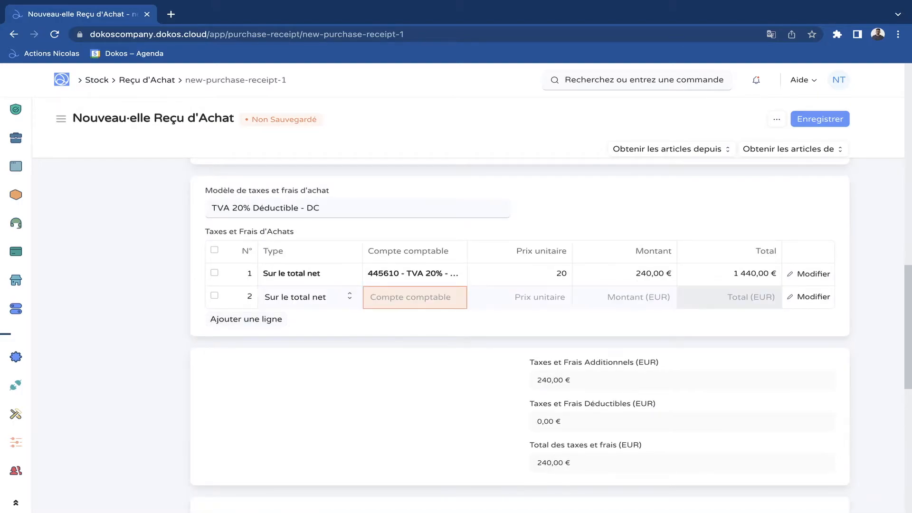
{"action": "left_click", "coordinate": [310, 296]}
{"action": "left_click", "coordinate": [310, 298]}
{"action": "left_click", "coordinate": [310, 296]}
{"action": "left_click", "coordinate": [295, 284]}
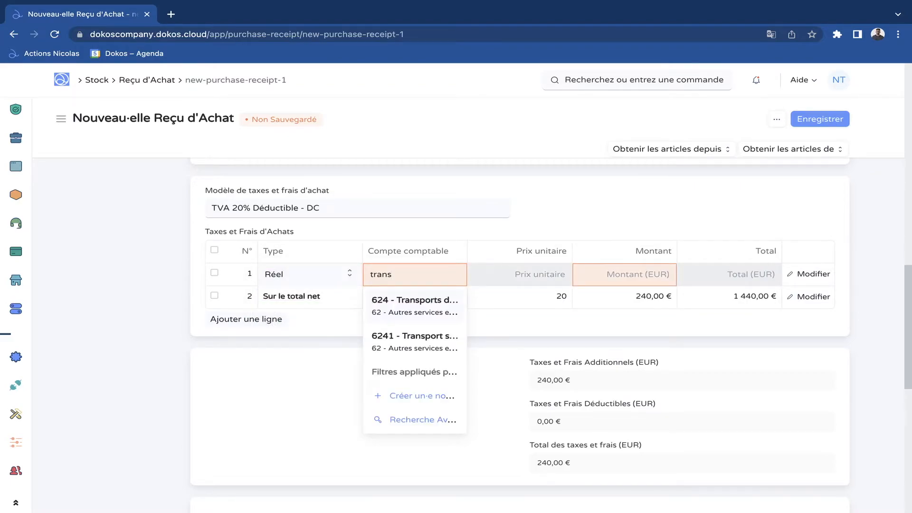
Assign the account 6241 - Transport sur achat - DC to the new charge line and set its amount to 100
{"action": "left_click", "coordinate": [419, 340]}
{"action": "left_click_drag", "start_coordinate": [437, 275], "coordinate": [495, 279]}
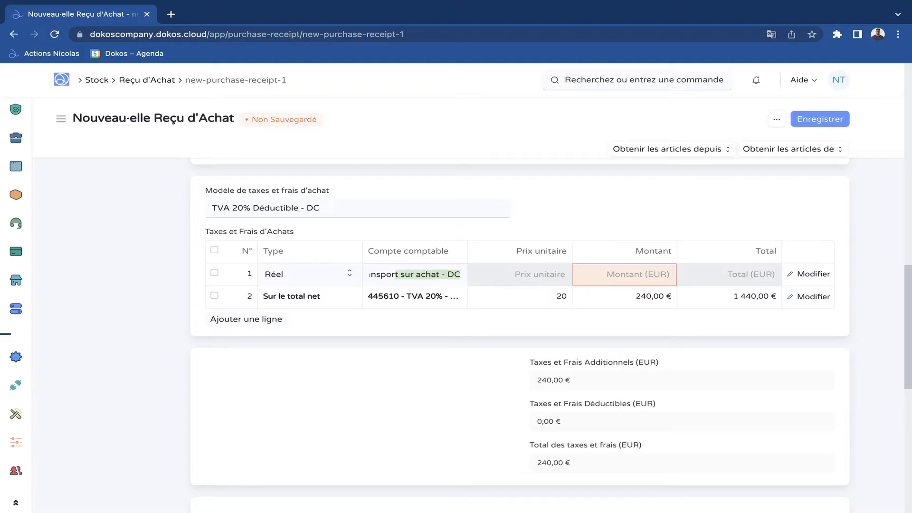
{"action": "double_click", "coordinate": [432, 274]}
{"action": "left_click", "coordinate": [397, 276]}
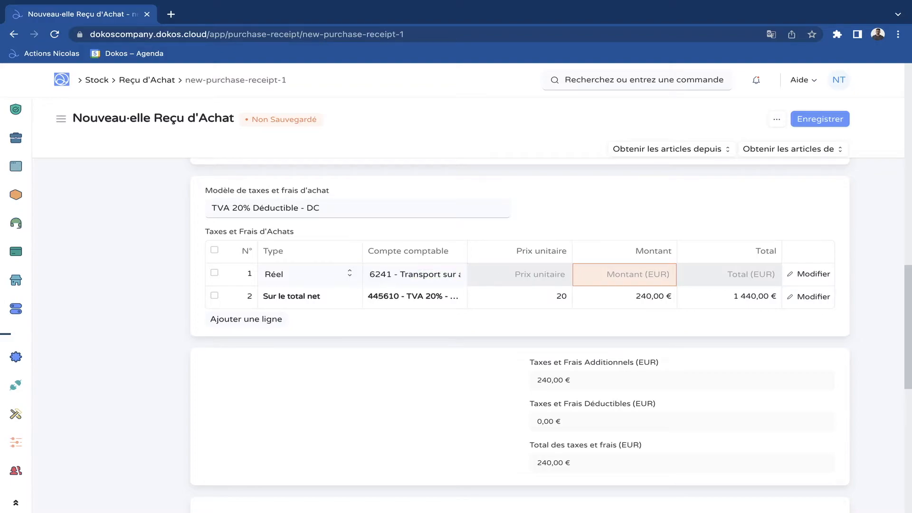
{"action": "double_click", "coordinate": [451, 275]}
{"action": "left_click", "coordinate": [637, 274]}
{"action": "type", "text": "100"}
{"action": "left_click", "coordinate": [880, 265]}
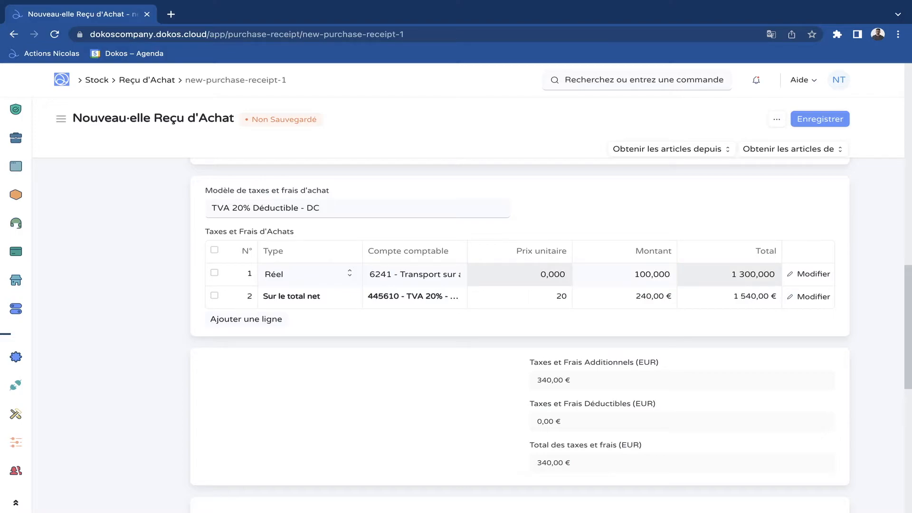
{"action": "left_click", "coordinate": [651, 274]}
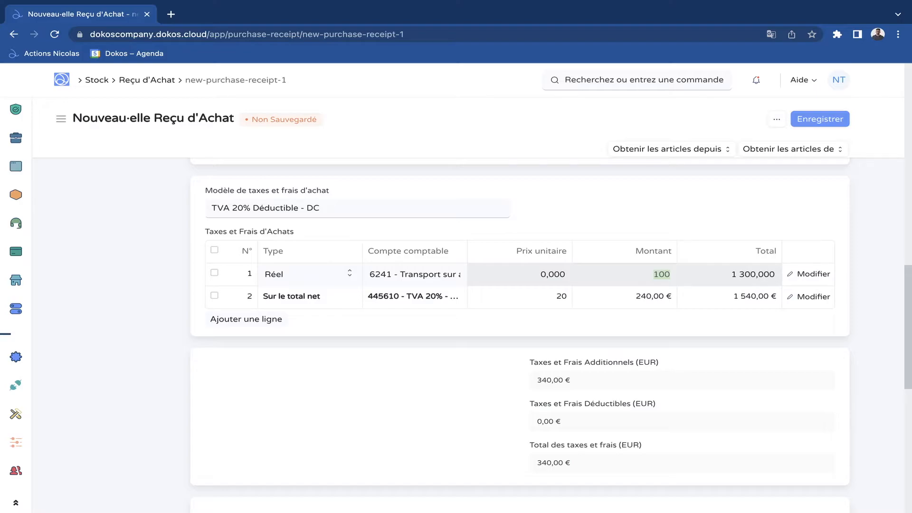
Make the transport charge line count for Valorisation et total in its detailed line settings
{"action": "left_click", "coordinate": [809, 274]}
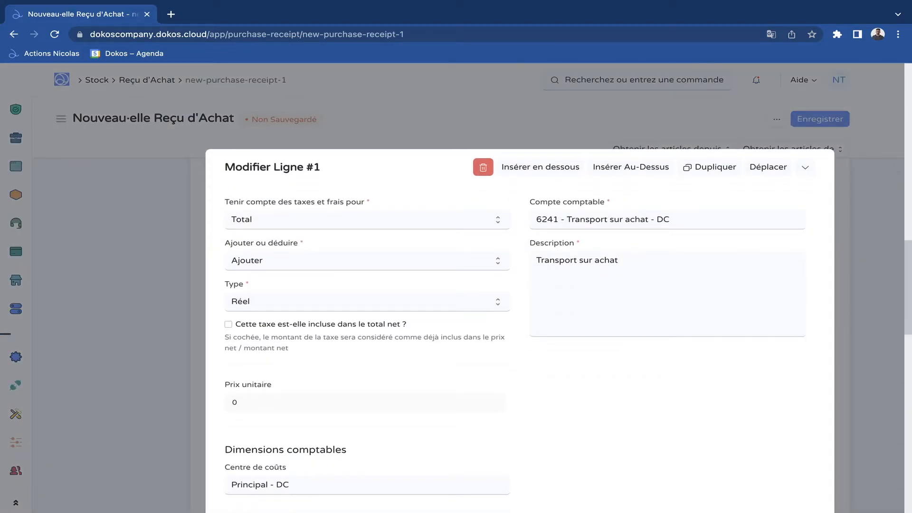
{"action": "left_click", "coordinate": [367, 219]}
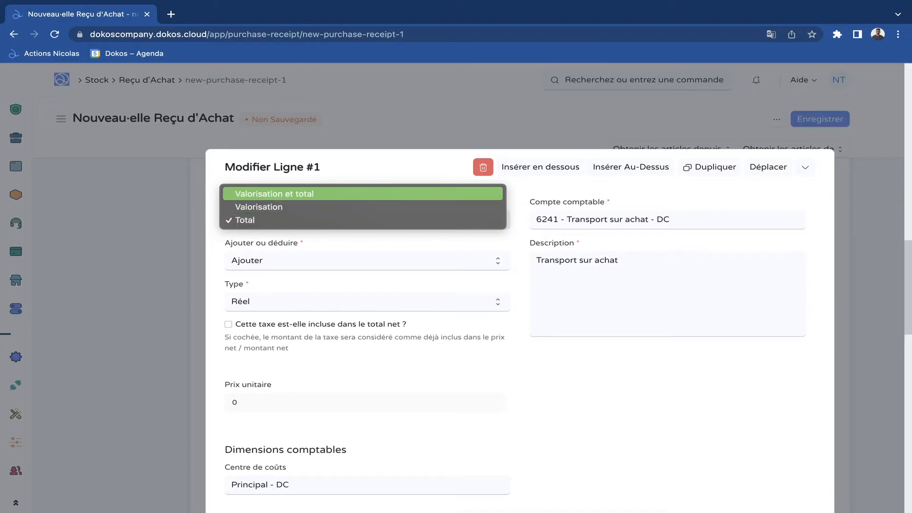
{"action": "left_click", "coordinate": [290, 194]}
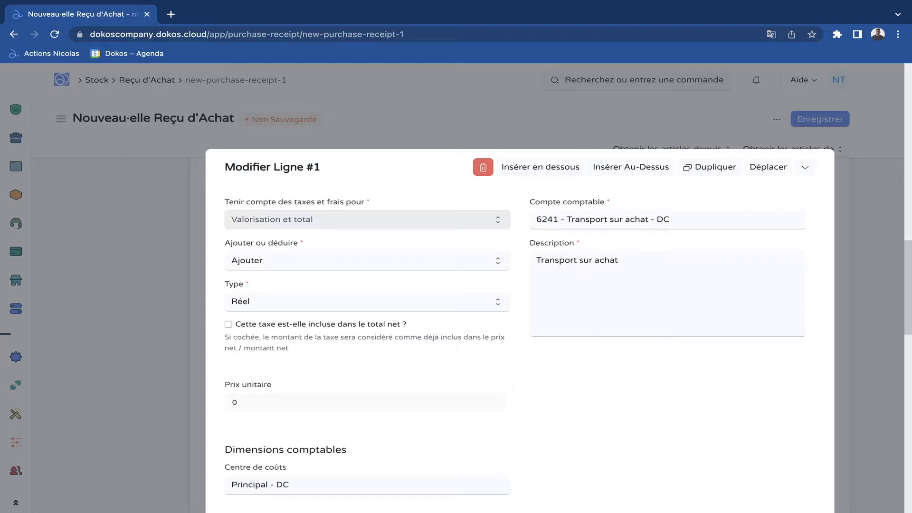
{"action": "left_click", "coordinate": [367, 220]}
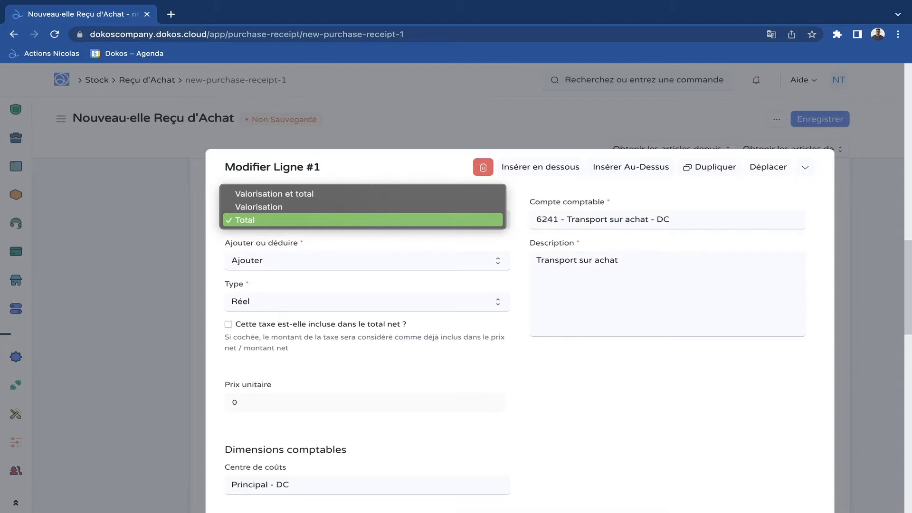
{"action": "left_click", "coordinate": [275, 194]}
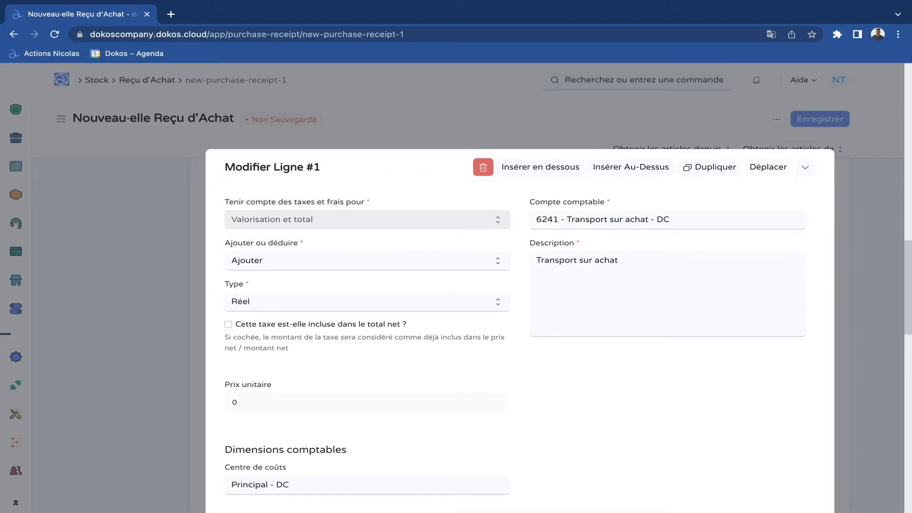
{"action": "key", "text": "Escape"}
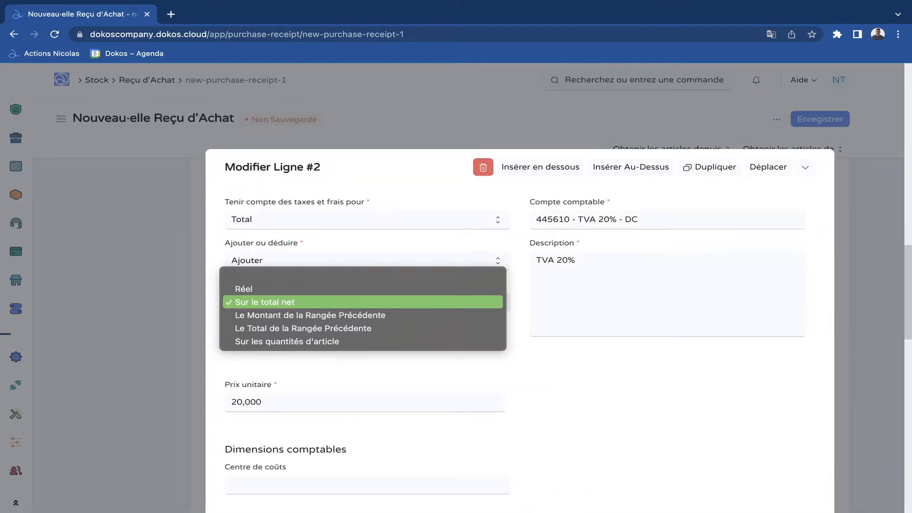
Set the calculation type of the TVA 20% line to Le Total de la Rangée Précédente
{"action": "key", "text": "Escape"}
{"action": "key", "text": "Escape"}
{"action": "scroll", "coordinate": [520, 332], "scroll_direction": "up", "scroll_amount": 3}
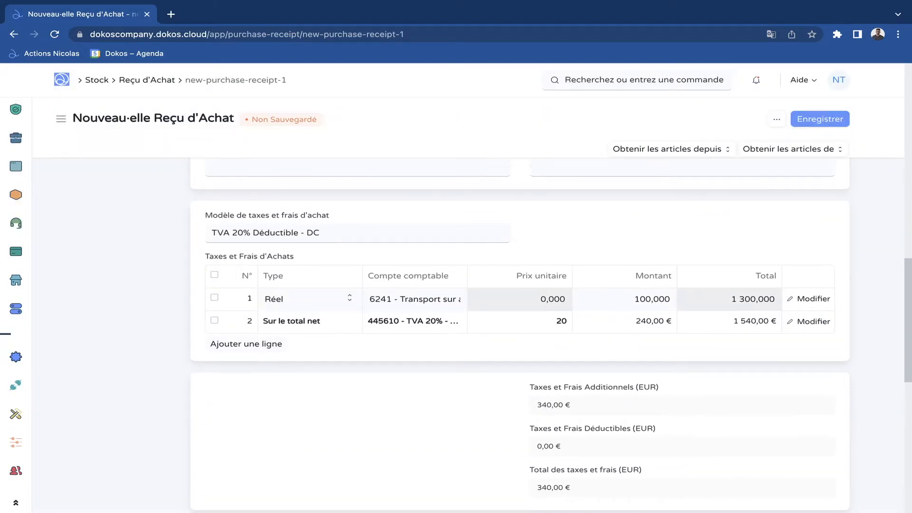
{"action": "scroll", "coordinate": [520, 333], "scroll_direction": "up", "scroll_amount": 1}
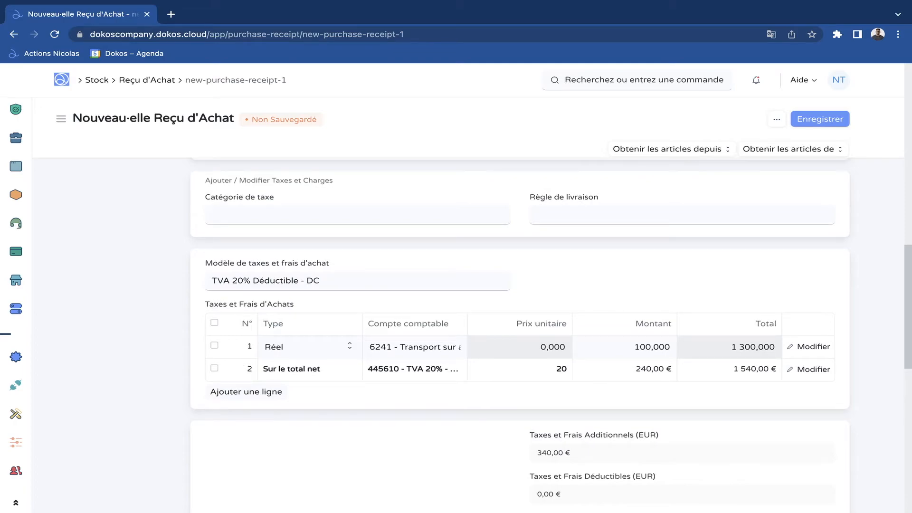
{"action": "left_click", "coordinate": [310, 370]}
{"action": "left_click", "coordinate": [310, 370]}
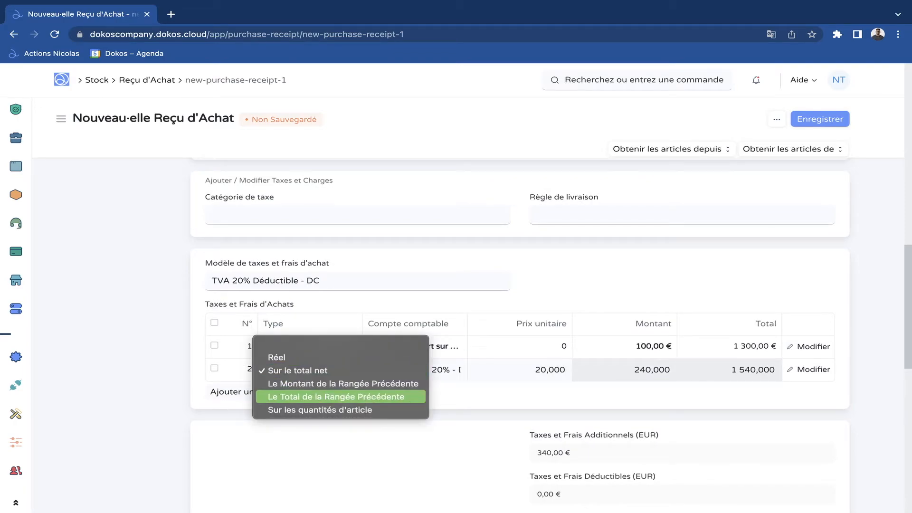
{"action": "left_click", "coordinate": [332, 396]}
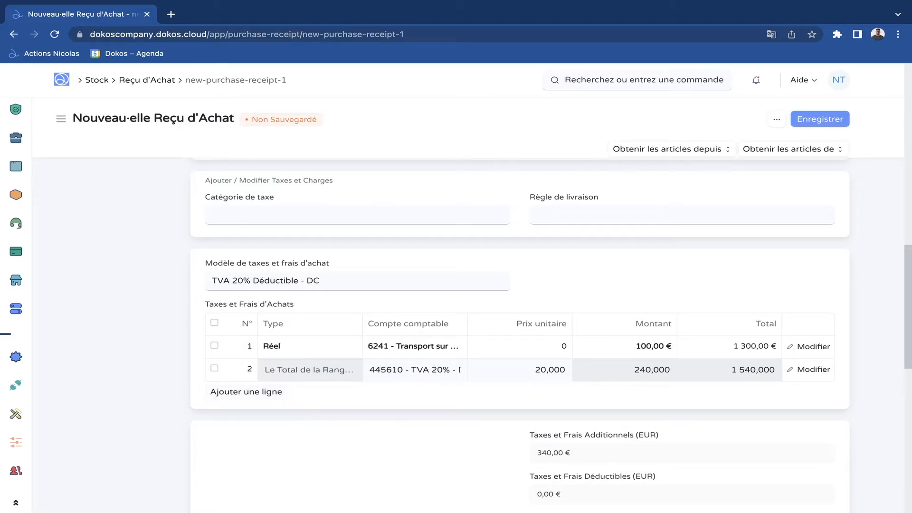
Set the TVA 20% line's reference line (Ligne de Référence #) to 1 in its detailed settings
{"action": "scroll", "coordinate": [759, 271], "scroll_direction": "up", "scroll_amount": 5}
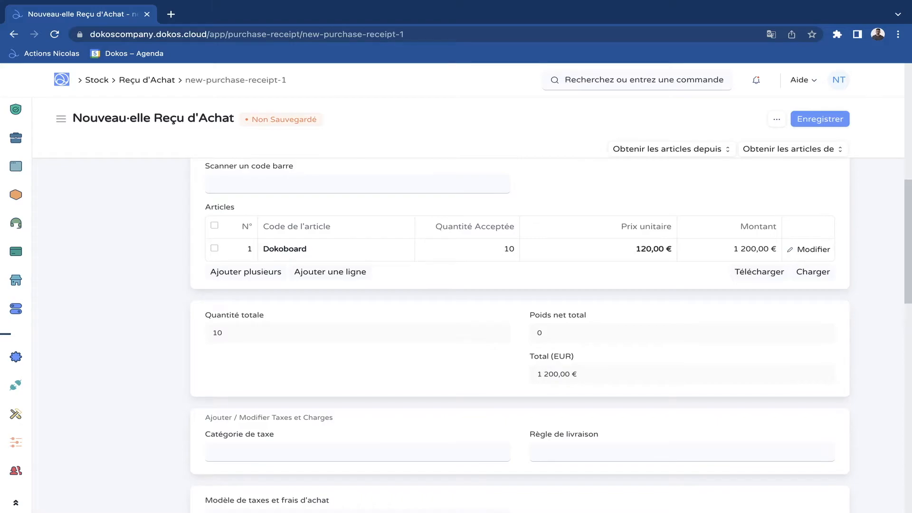
{"action": "scroll", "coordinate": [520, 333], "scroll_direction": "down", "scroll_amount": 4}
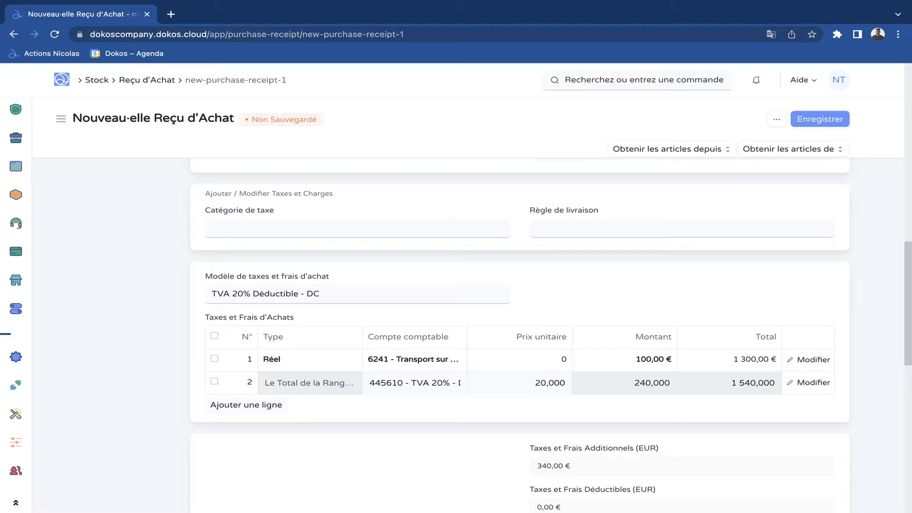
{"action": "left_click", "coordinate": [808, 383]}
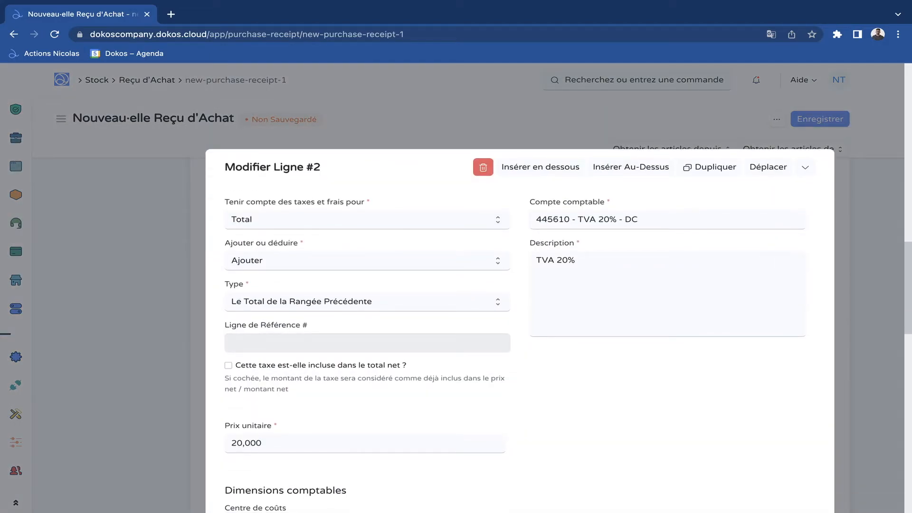
{"action": "type", "text": "1"}
{"action": "key", "text": "Escape"}
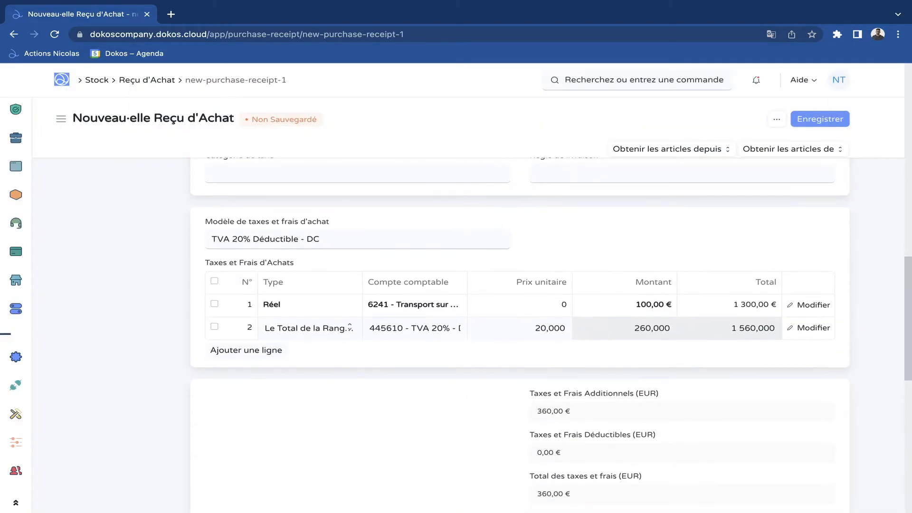
Review the articles, taxes and totals of the purchase receipt, save it and submit it with confirmation
{"action": "scroll", "coordinate": [520, 333], "scroll_direction": "up", "scroll_amount": 5}
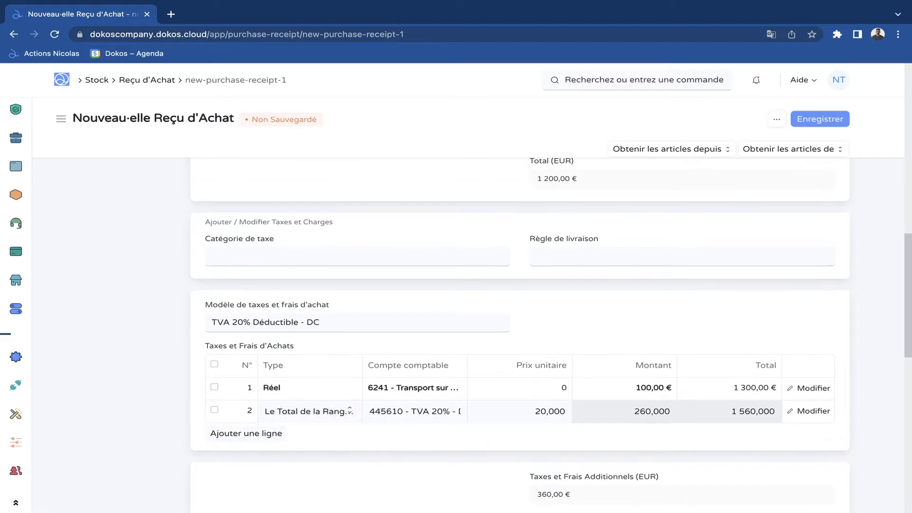
{"action": "scroll", "coordinate": [520, 332], "scroll_direction": "up", "scroll_amount": 1}
{"action": "scroll", "coordinate": [521, 333], "scroll_direction": "down", "scroll_amount": 4}
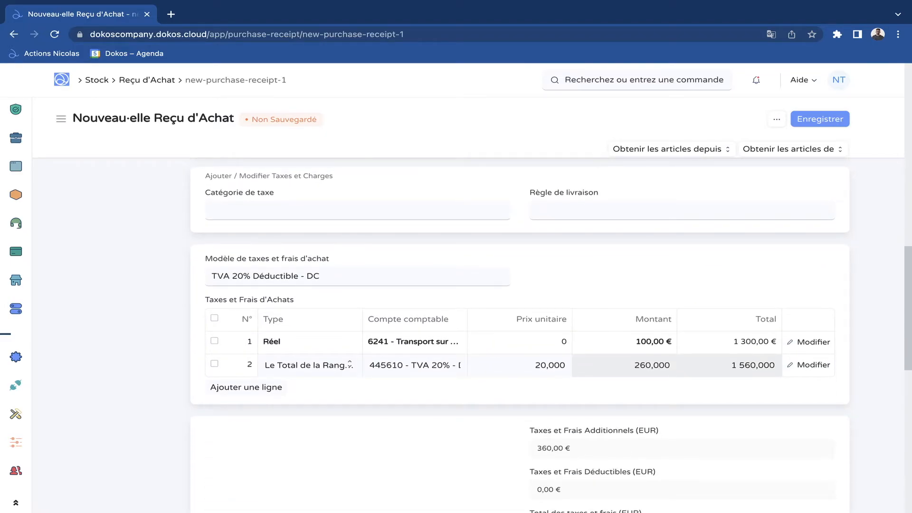
{"action": "scroll", "coordinate": [520, 333], "scroll_direction": "down", "scroll_amount": 2}
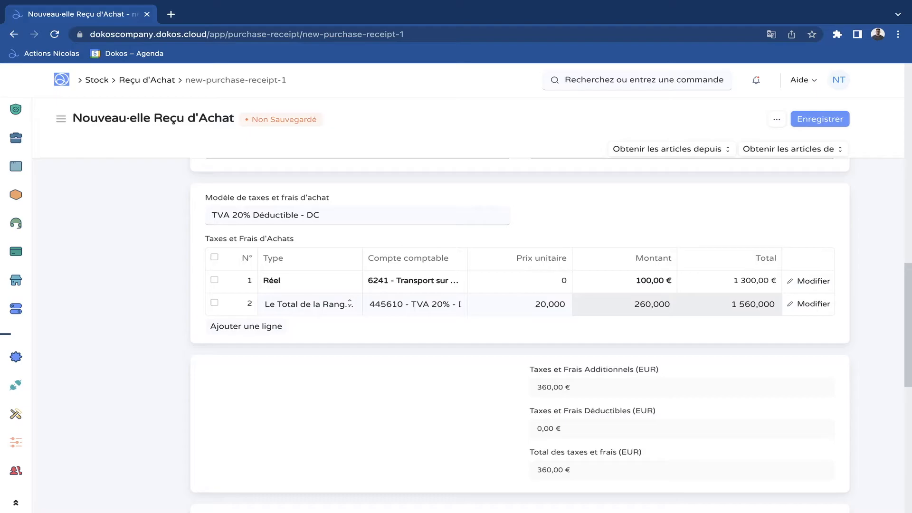
{"action": "key", "text": "ctrl+s"}
{"action": "key", "text": "ctrl+s"}
{"action": "key", "text": "Return"}
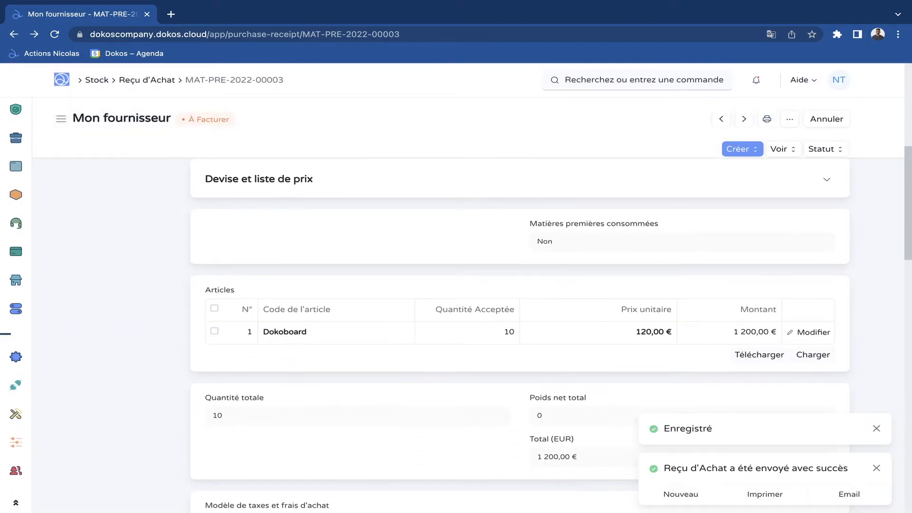
Open the Dokoboard article from the submitted receipt and check its stock levels
{"action": "left_click", "coordinate": [291, 333]}
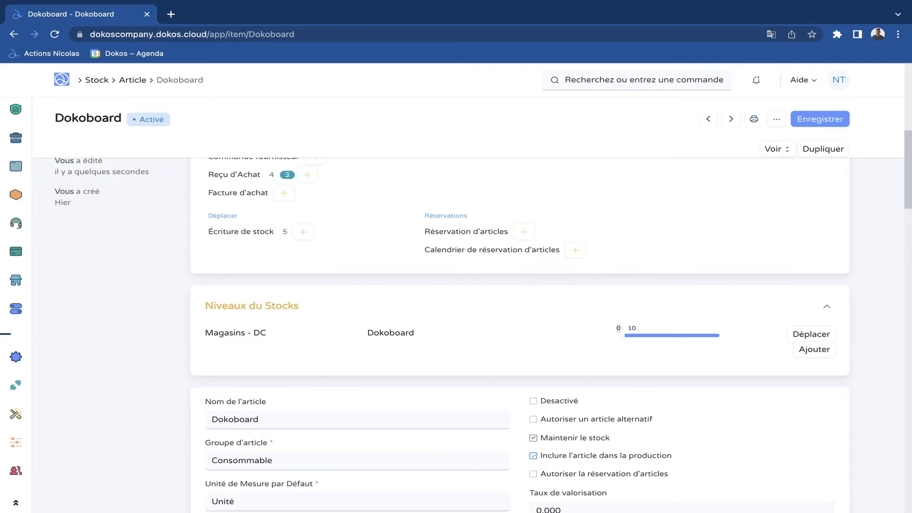
{"action": "scroll", "coordinate": [618, 328], "scroll_direction": "down", "scroll_amount": 1}
{"action": "scroll", "coordinate": [521, 328], "scroll_direction": "down", "scroll_amount": 1}
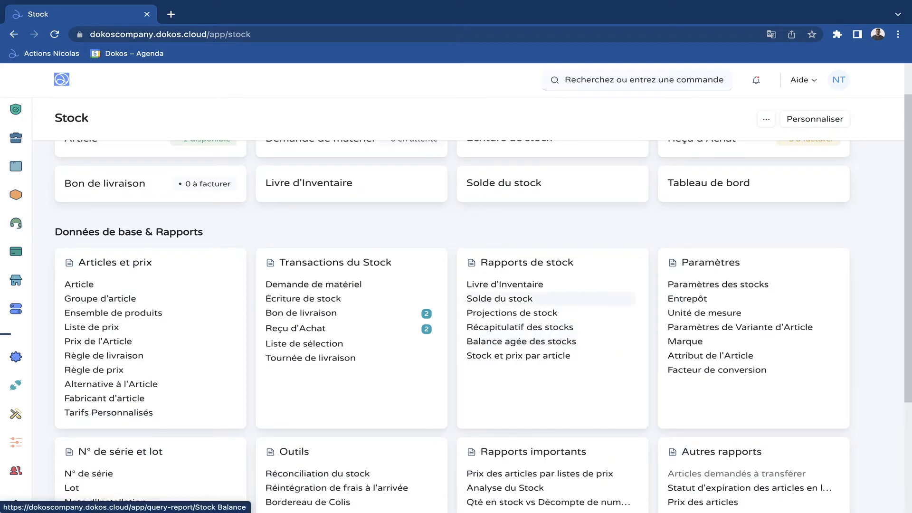
Open the Solde du stock report from the Stock workspace, regenerate it and examine Dokoboard's quantity, stock value and valuation rate
{"action": "left_click", "coordinate": [527, 299]}
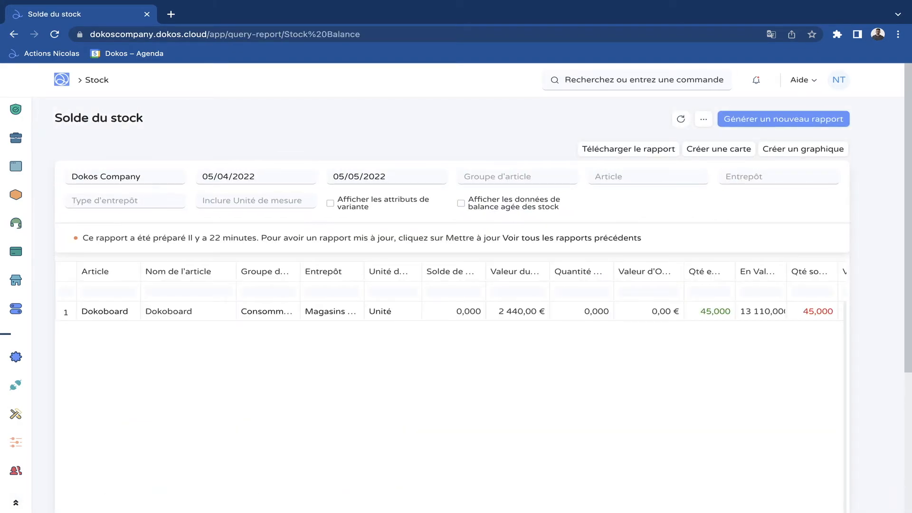
{"action": "left_click", "coordinate": [739, 119]}
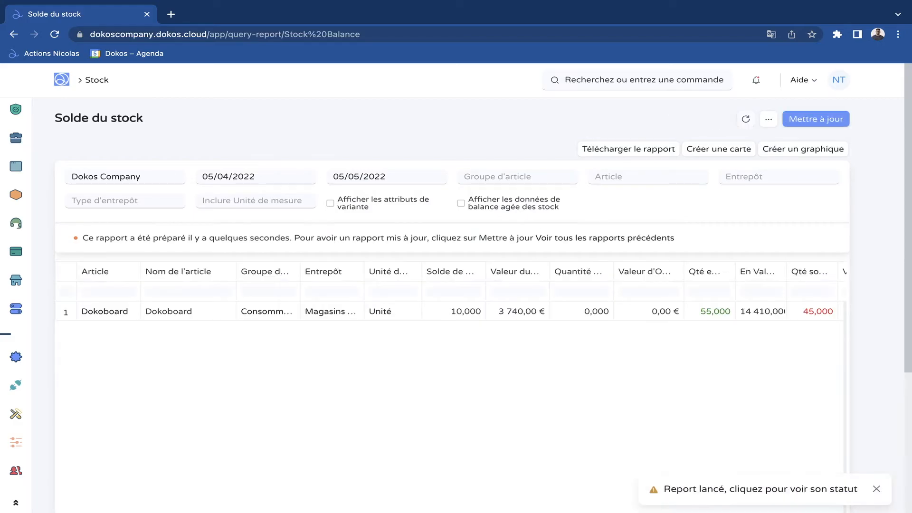
{"action": "left_click", "coordinate": [877, 488]}
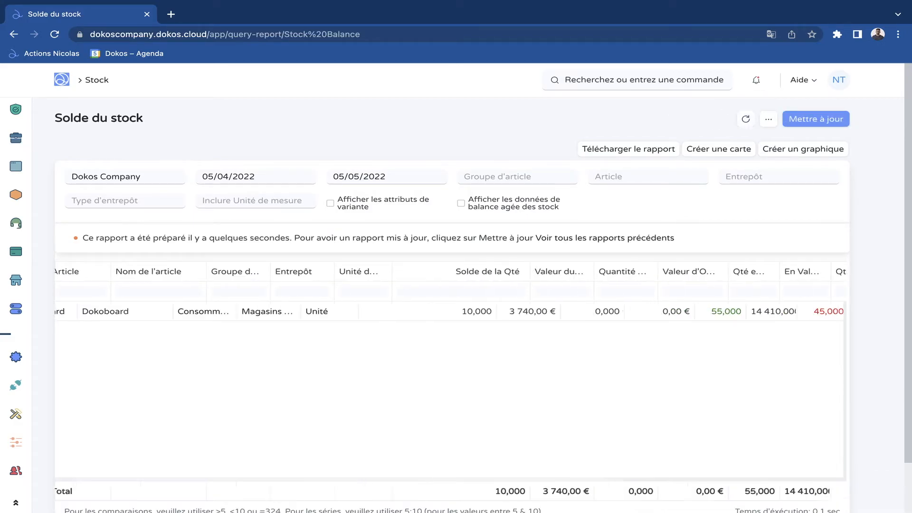
{"action": "scroll", "coordinate": [449, 371], "scroll_direction": "right", "scroll_amount": 6}
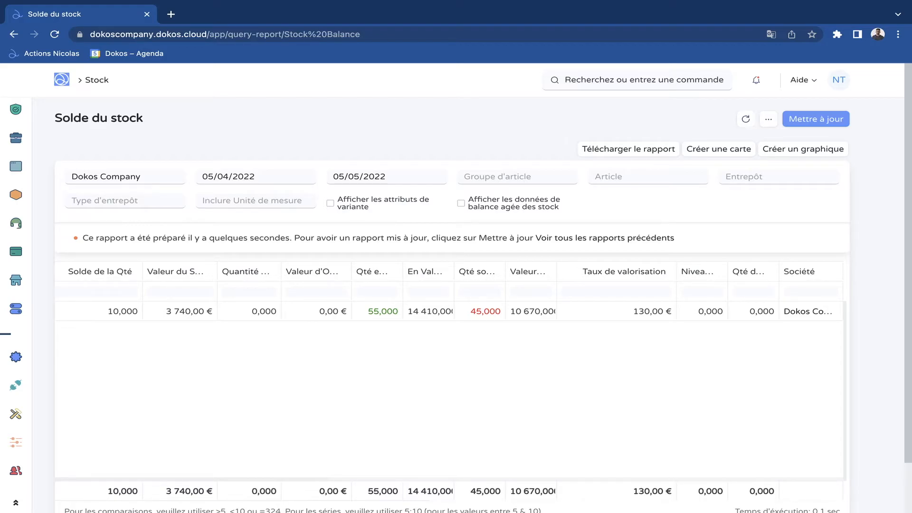
Return to the Stock workspace and open the Livre d'Inventaire report to examine Dokoboard's stock movements
{"action": "key", "text": "alt+Left"}
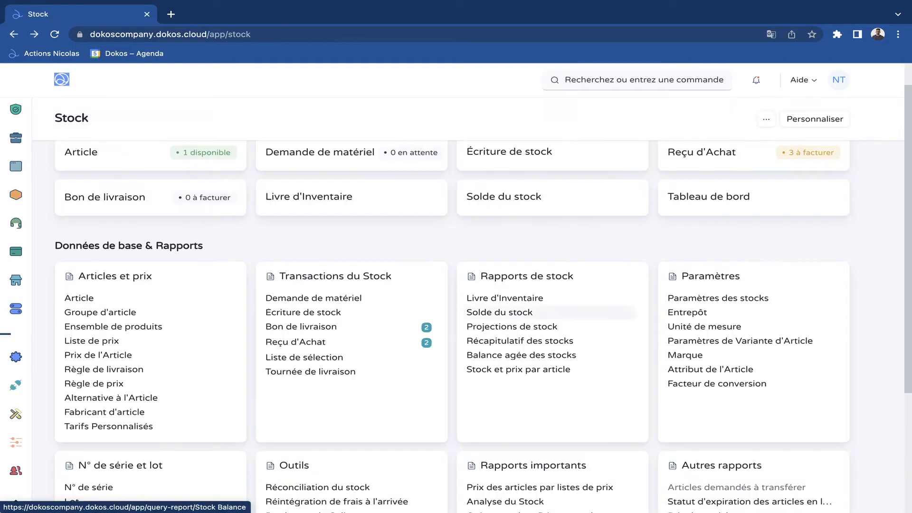
{"action": "left_click", "coordinate": [504, 297]}
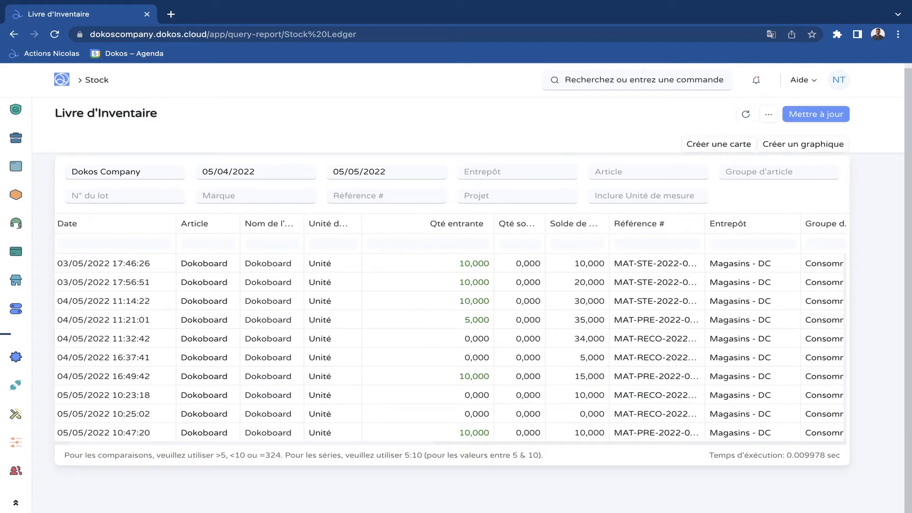
Open the latest Dokoboard purchase receipt from the ledger, review its articles and charges, and compare them with the ledger's valuation columns
{"action": "scroll", "coordinate": [465, 432], "scroll_direction": "right", "scroll_amount": 5}
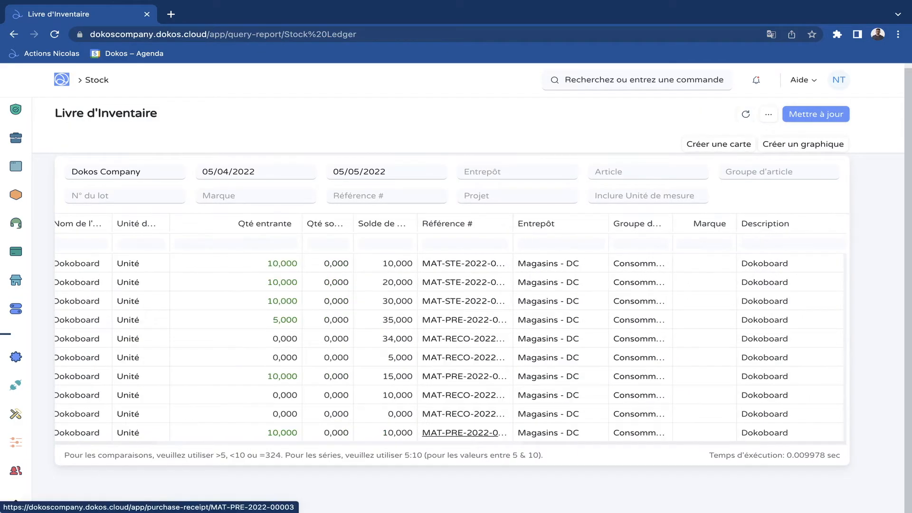
{"action": "left_click", "coordinate": [464, 432]}
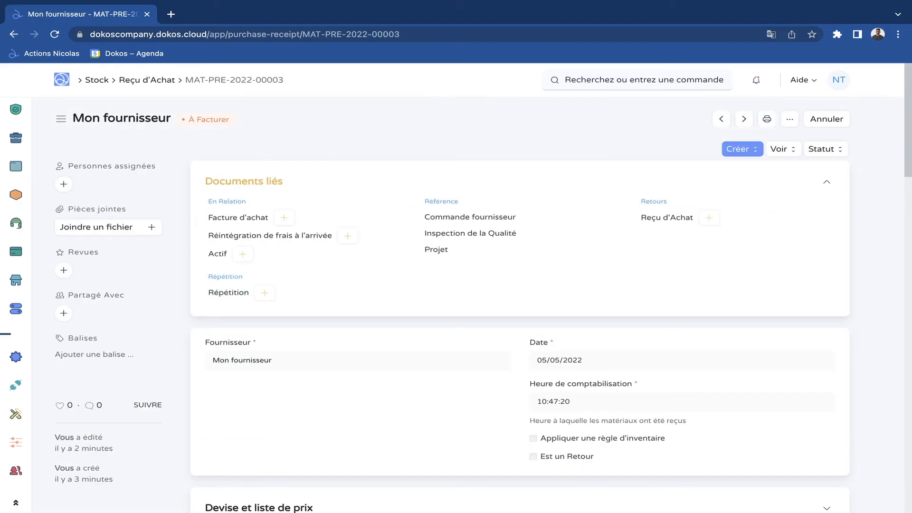
{"action": "scroll", "coordinate": [520, 332], "scroll_direction": "down", "scroll_amount": 8}
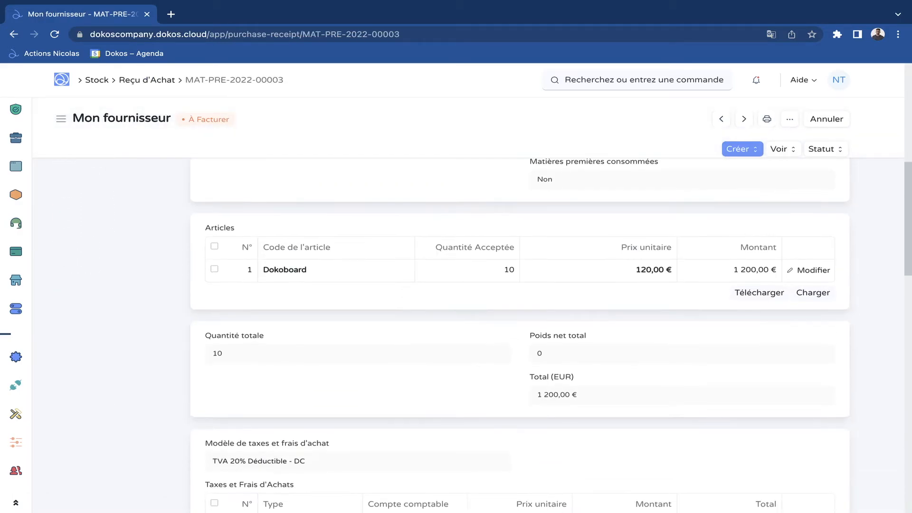
{"action": "scroll", "coordinate": [520, 333], "scroll_direction": "down", "scroll_amount": 5}
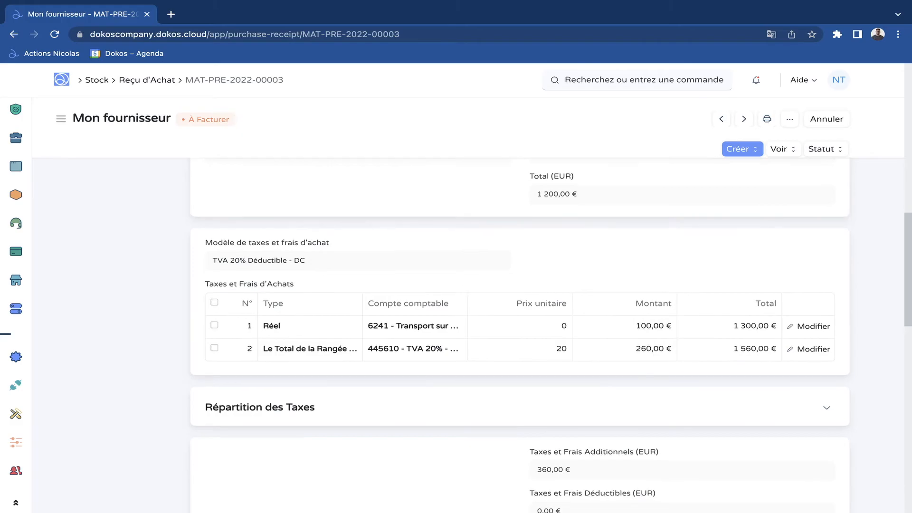
{"action": "key", "text": "alt+Left"}
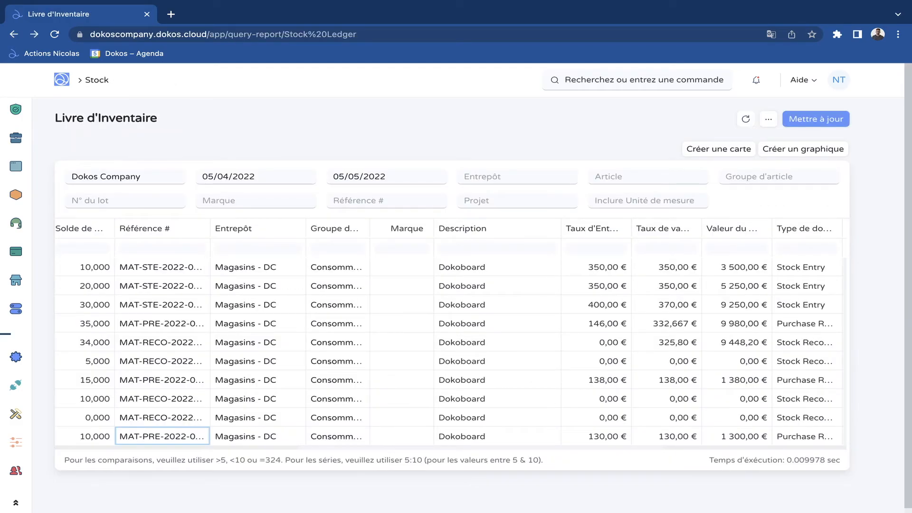
{"action": "scroll", "coordinate": [736, 352], "scroll_direction": "right", "scroll_amount": 1}
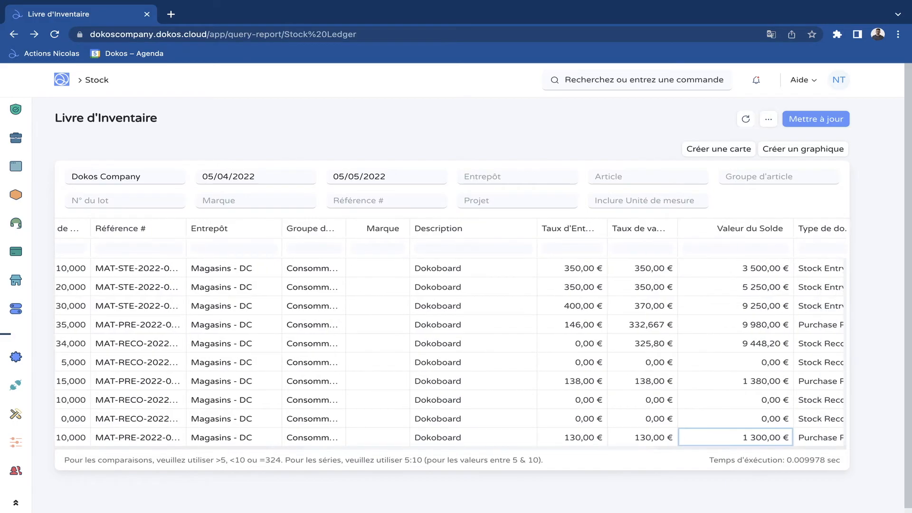
Return to the Stock workspace and create a new Réintégration de frais à l'arrivée document
{"action": "key", "text": "alt+Left"}
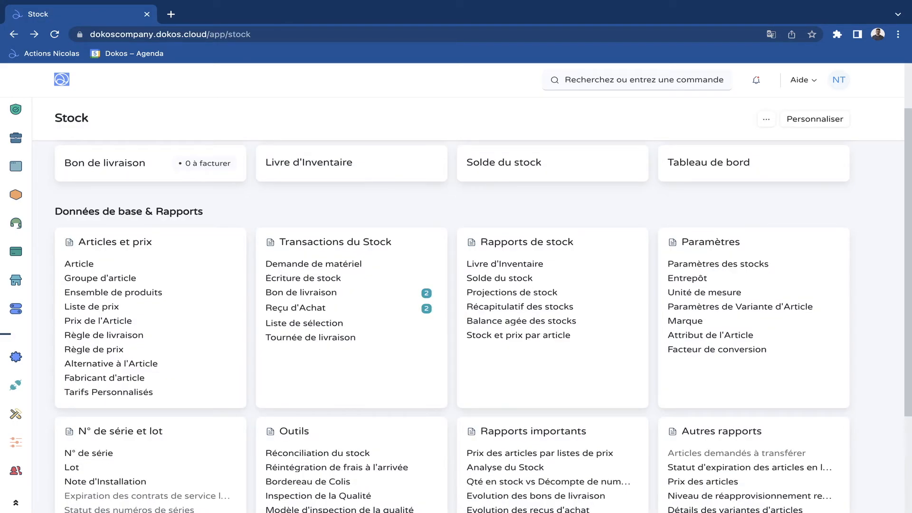
{"action": "scroll", "coordinate": [309, 406], "scroll_direction": "down", "scroll_amount": 2}
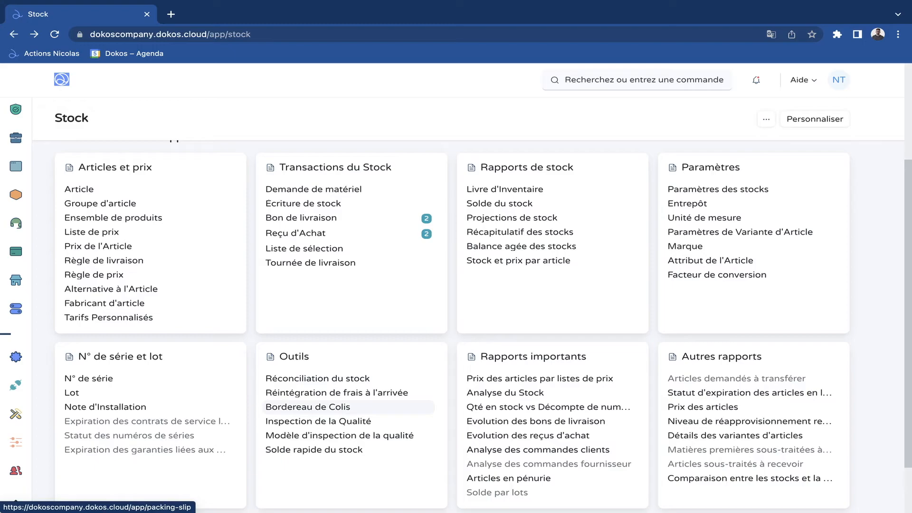
{"action": "left_click", "coordinate": [337, 393]}
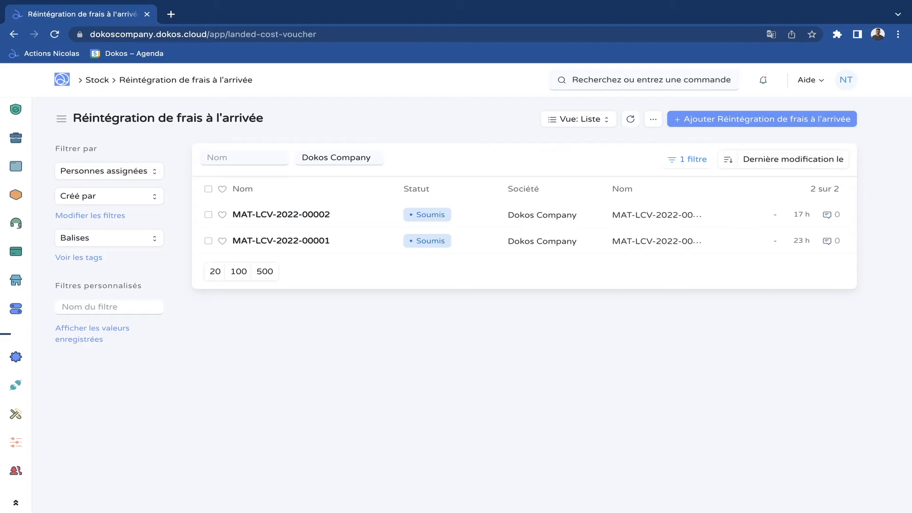
{"action": "left_click", "coordinate": [762, 119]}
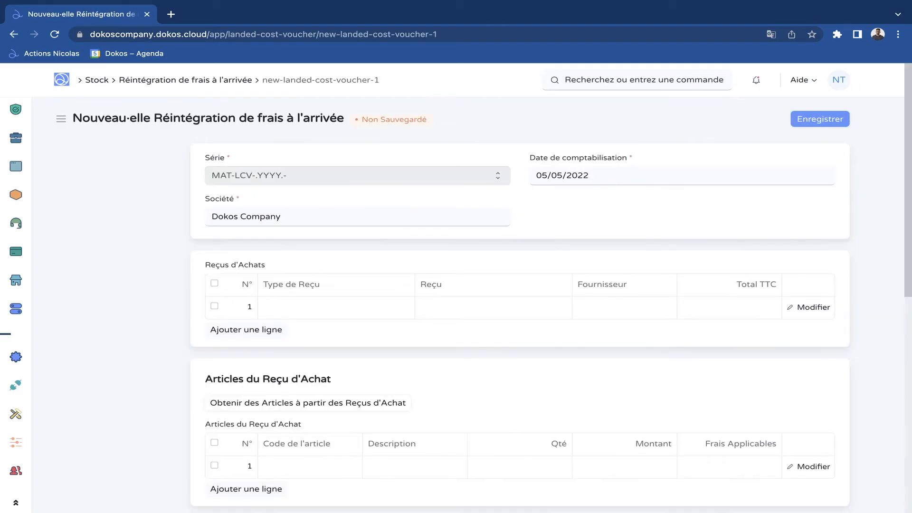
Add Reçu d'Achat MAT-PRE-2022-00003 to the purchase receipts table and retrieve its articles into the document
{"action": "scroll", "coordinate": [520, 304], "scroll_direction": "down", "scroll_amount": 1}
{"action": "left_click", "coordinate": [322, 288]}
{"action": "left_click", "coordinate": [321, 288]}
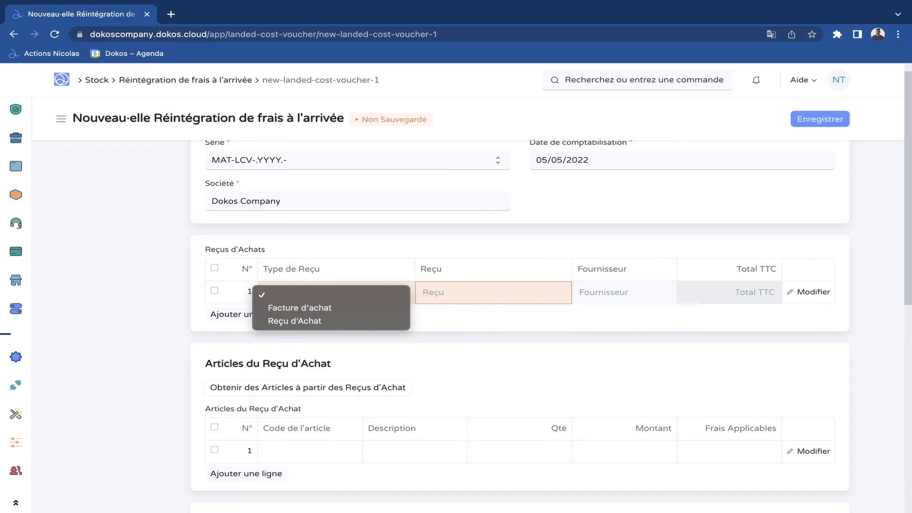
{"action": "key", "text": "Return"}
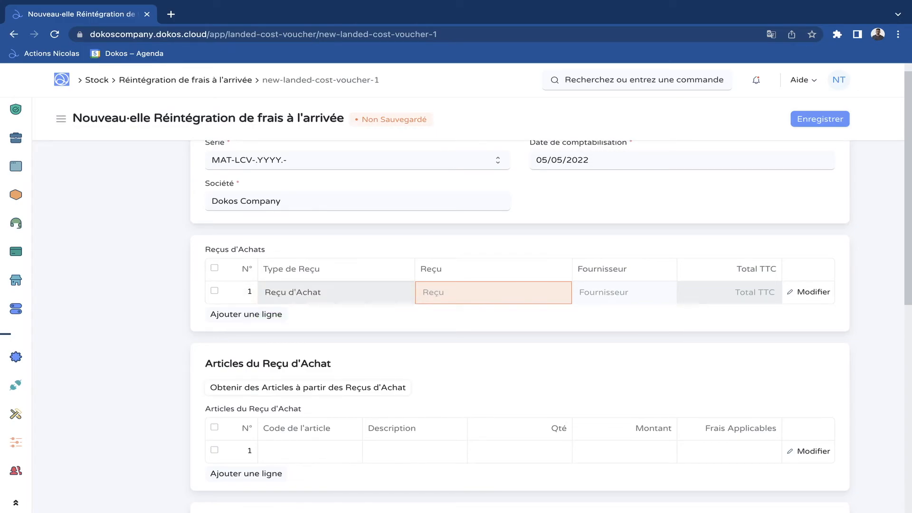
{"action": "left_click", "coordinate": [435, 292]}
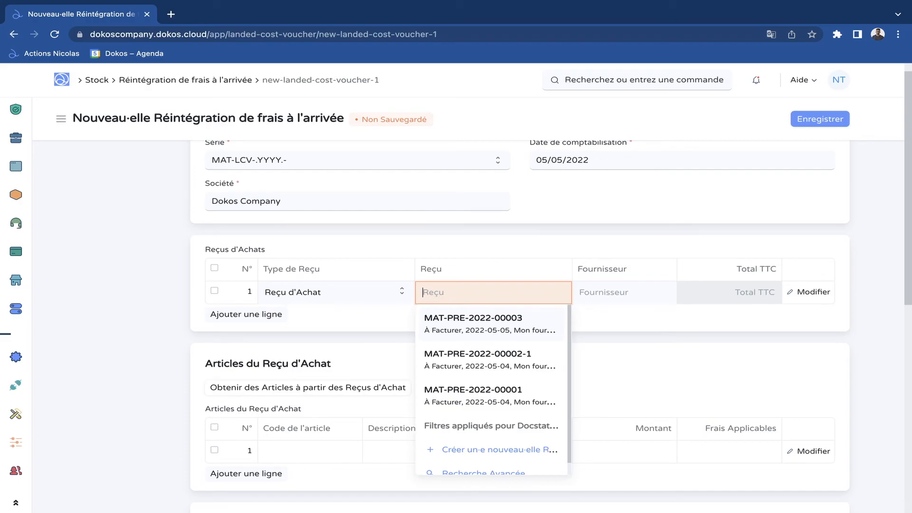
{"action": "key", "text": "Return"}
{"action": "scroll", "coordinate": [521, 332], "scroll_direction": "down", "scroll_amount": 1}
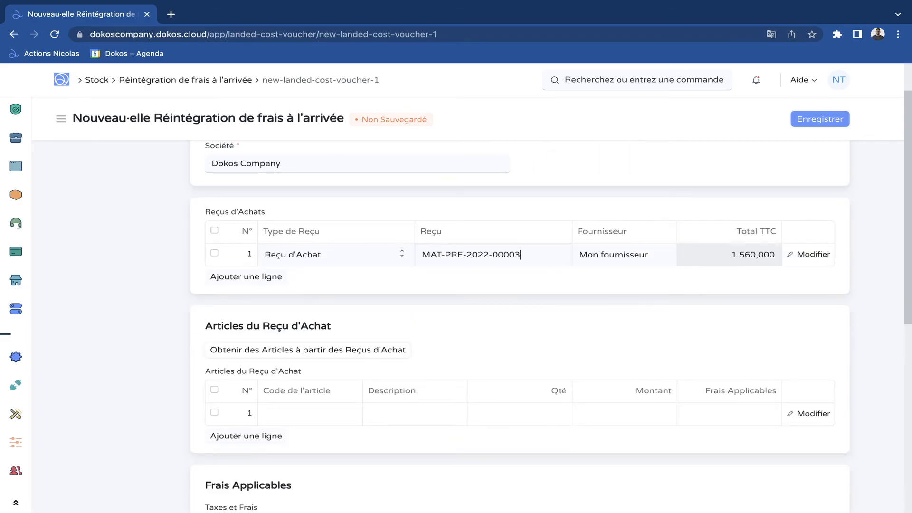
{"action": "scroll", "coordinate": [520, 332], "scroll_direction": "down", "scroll_amount": 2}
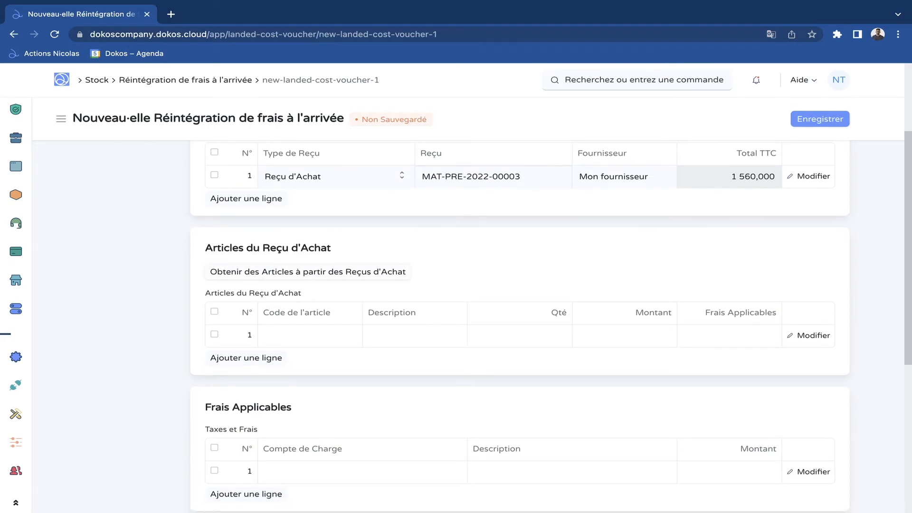
{"action": "left_click", "coordinate": [308, 272]}
{"action": "scroll", "coordinate": [520, 332], "scroll_direction": "down", "scroll_amount": 1}
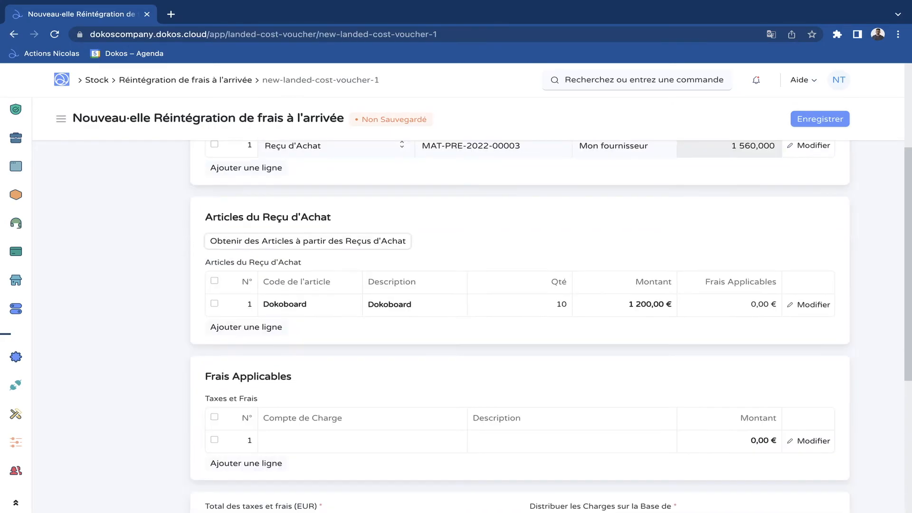
Add an applicable charge of 50 described as Frais de douane, using account 447 - Autres impôts, taxes et versements assimilés
{"action": "scroll", "coordinate": [520, 332], "scroll_direction": "down", "scroll_amount": 2}
{"action": "left_click", "coordinate": [363, 318]}
{"action": "left_click", "coordinate": [572, 318]}
{"action": "type", "text": "Frais de douane"}
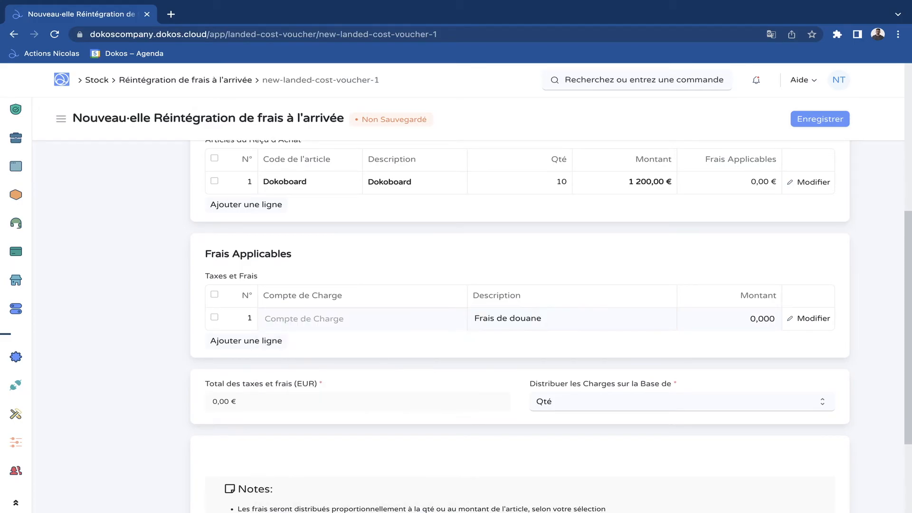
{"action": "left_click", "coordinate": [363, 318]}
{"action": "type", "text": "impot"}
{"action": "left_click", "coordinate": [358, 384]}
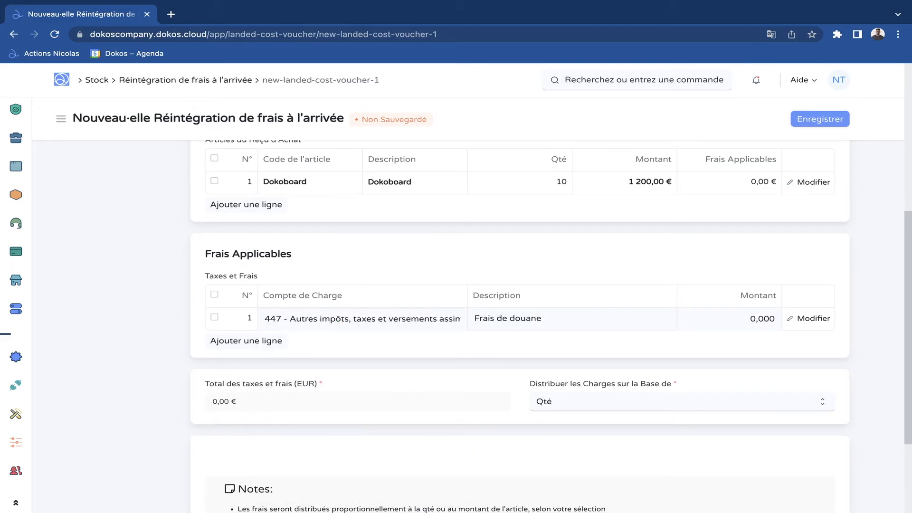
{"action": "left_click", "coordinate": [730, 319]}
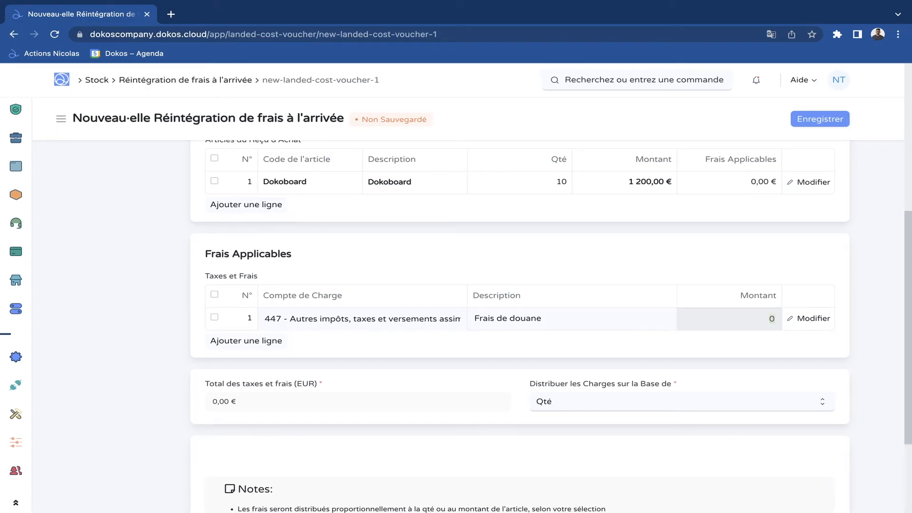
{"action": "type", "text": "50"}
{"action": "left_click", "coordinate": [858, 305]}
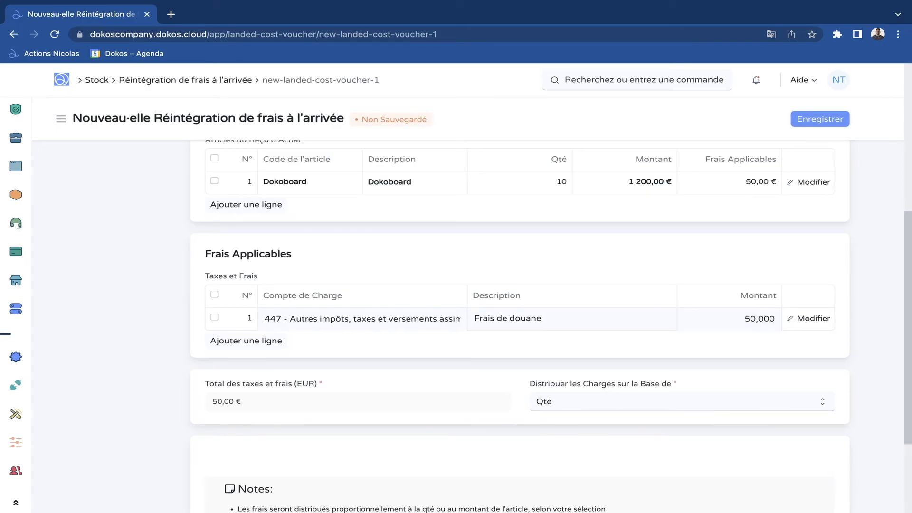
View the charge distribution options, keep Qté, and check the charges allocated to the Dokoboard article line
{"action": "scroll", "coordinate": [858, 304], "scroll_direction": "down", "scroll_amount": 1}
{"action": "left_click", "coordinate": [569, 341]}
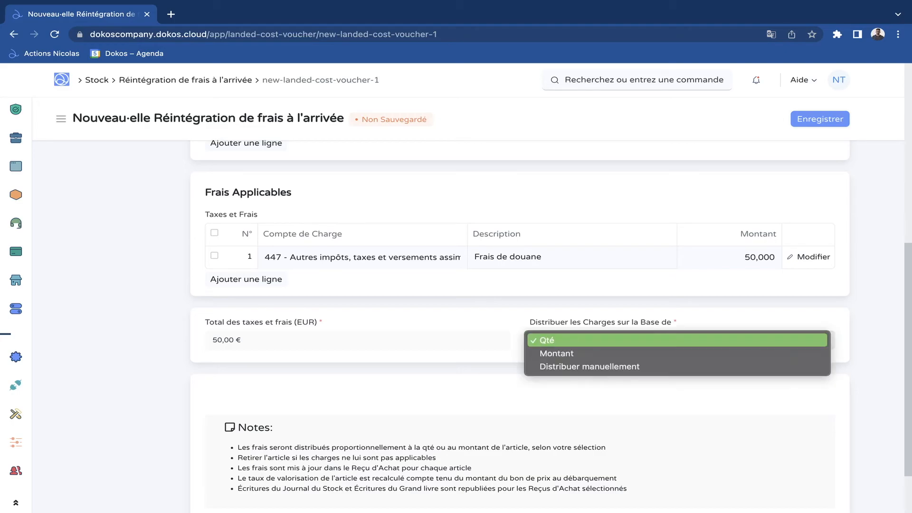
{"action": "left_click", "coordinate": [568, 341]}
{"action": "scroll", "coordinate": [568, 341], "scroll_direction": "up", "scroll_amount": 1}
{"action": "scroll", "coordinate": [520, 328], "scroll_direction": "up", "scroll_amount": 1}
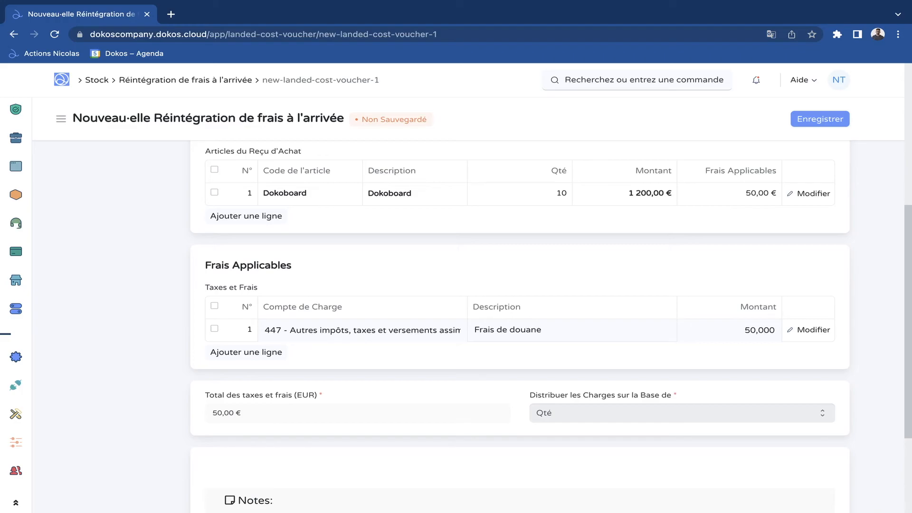
Switch the charge distribution basis to Montant and add two empty lines to the receipt's articles table
{"action": "scroll", "coordinate": [568, 341], "scroll_direction": "down", "scroll_amount": 1}
{"action": "left_click", "coordinate": [567, 341]}
{"action": "left_click", "coordinate": [568, 356]}
{"action": "scroll", "coordinate": [568, 357], "scroll_direction": "up", "scroll_amount": 1}
{"action": "scroll", "coordinate": [519, 327], "scroll_direction": "up", "scroll_amount": 1}
{"action": "left_click", "coordinate": [246, 238]}
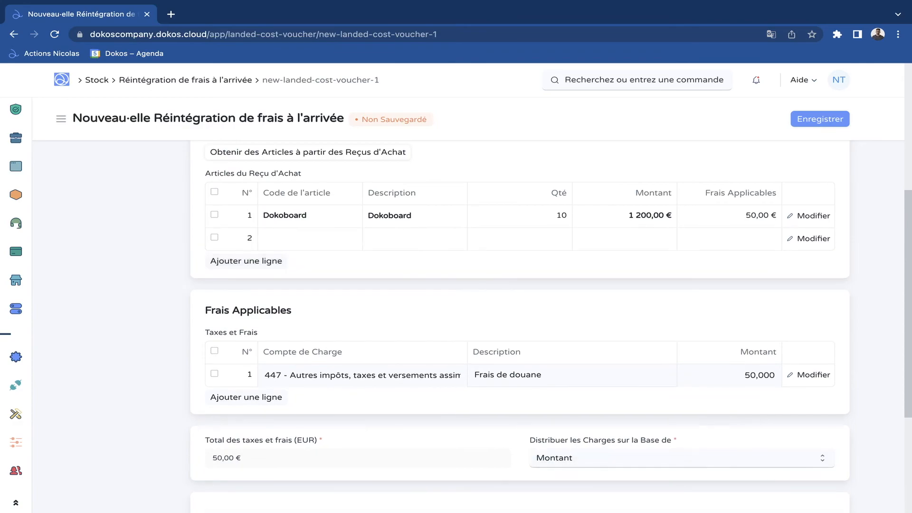
{"action": "left_click", "coordinate": [246, 261]}
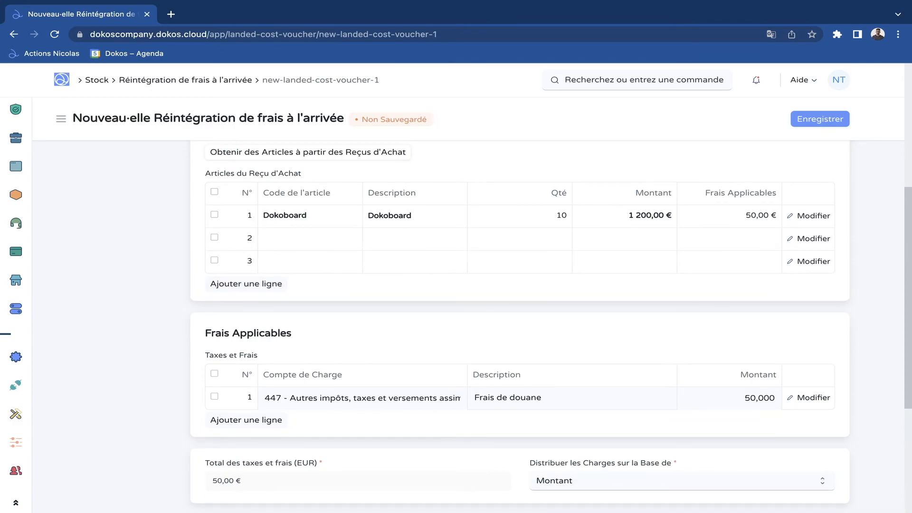
Set the charge distribution basis back to Qté, and save and submit the landed cost document with confirmation
{"action": "scroll", "coordinate": [519, 328], "scroll_direction": "down", "scroll_amount": 2}
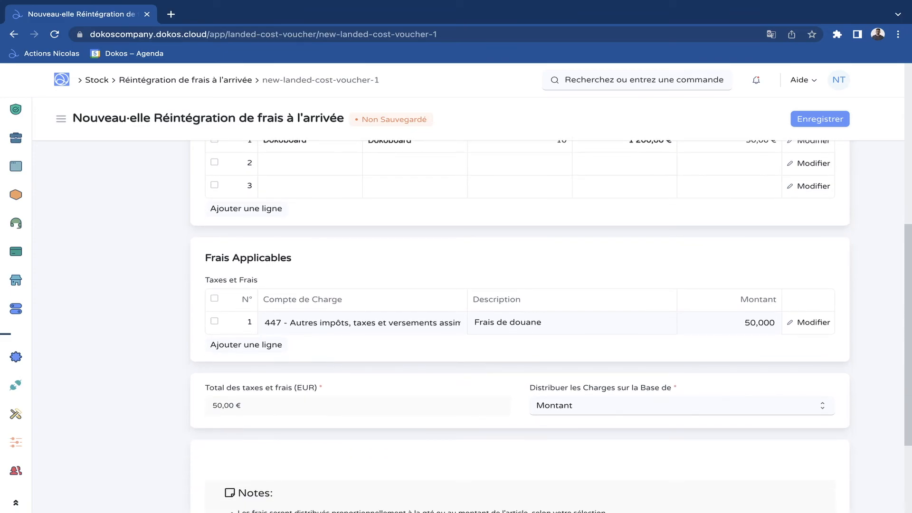
{"action": "scroll", "coordinate": [520, 328], "scroll_direction": "up", "scroll_amount": 1}
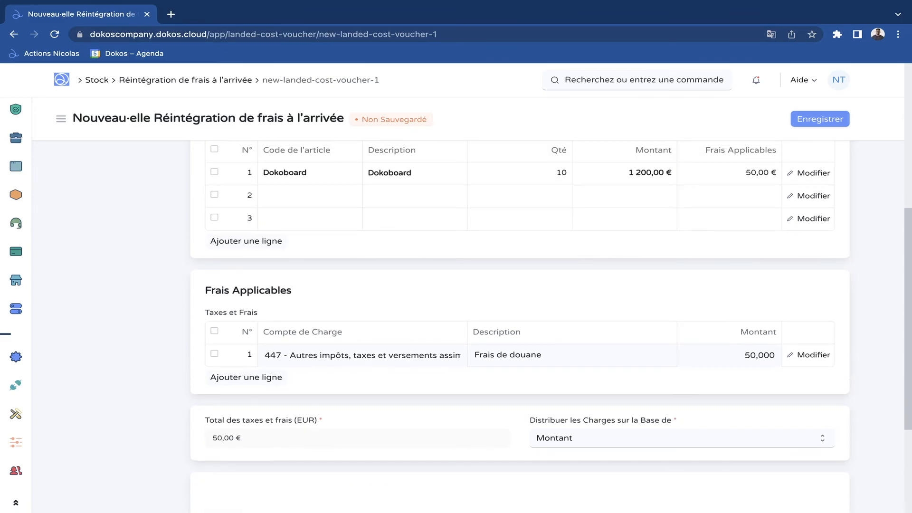
{"action": "left_click", "coordinate": [825, 119]}
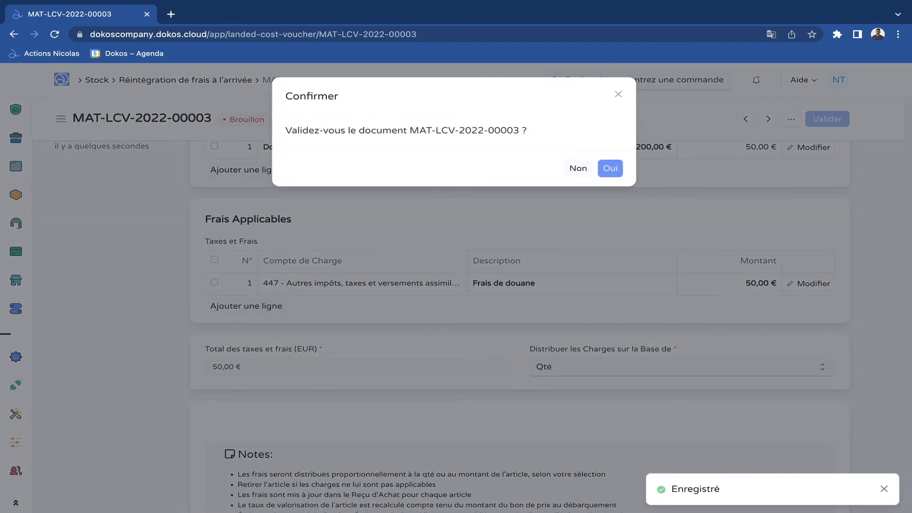
{"action": "left_click", "coordinate": [611, 169]}
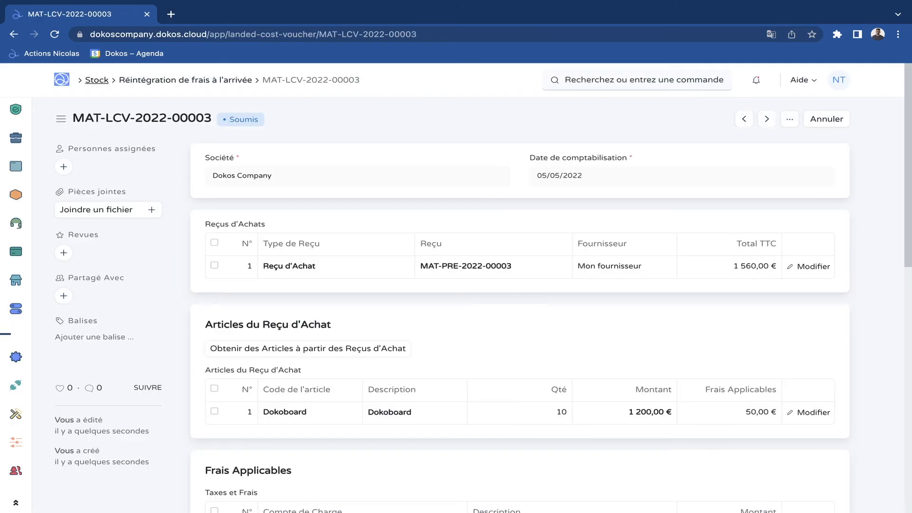
Return to the Stock workspace, open the Livre d'Inventaire report and dismiss the revaluation notification
{"action": "left_click", "coordinate": [97, 80]}
{"action": "scroll", "coordinate": [497, 308], "scroll_direction": "down", "scroll_amount": 1}
{"action": "left_click", "coordinate": [496, 304]}
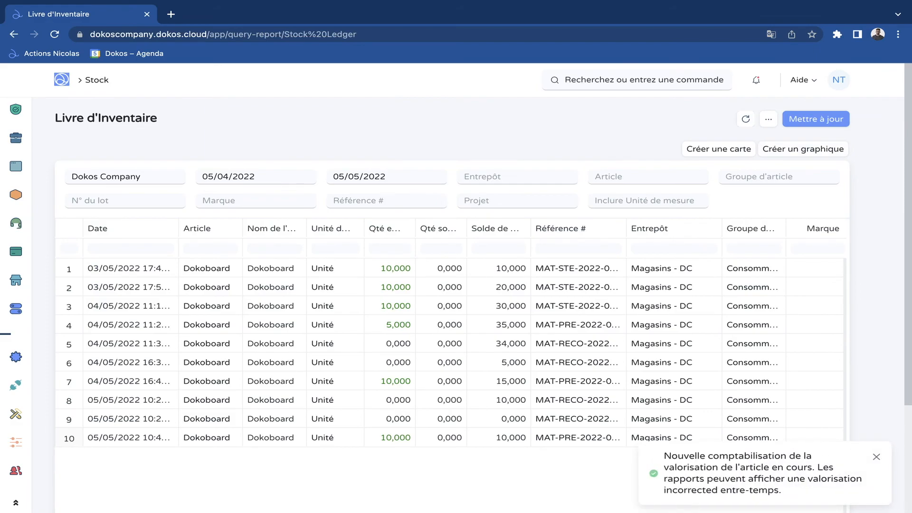
{"action": "left_click", "coordinate": [877, 457]}
{"action": "scroll", "coordinate": [662, 418], "scroll_direction": "down", "scroll_amount": 1}
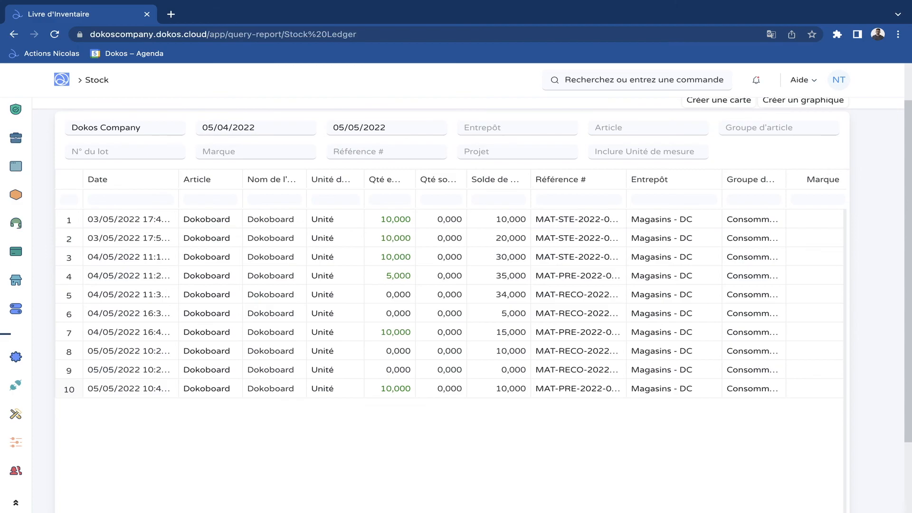
Widen the Taux d'Entrée and Taux de valorisation columns and examine the latest Dokoboard receipt's rates and stock value
{"action": "scroll", "coordinate": [328, 389], "scroll_direction": "right", "scroll_amount": 1}
{"action": "left_click", "coordinate": [328, 388]}
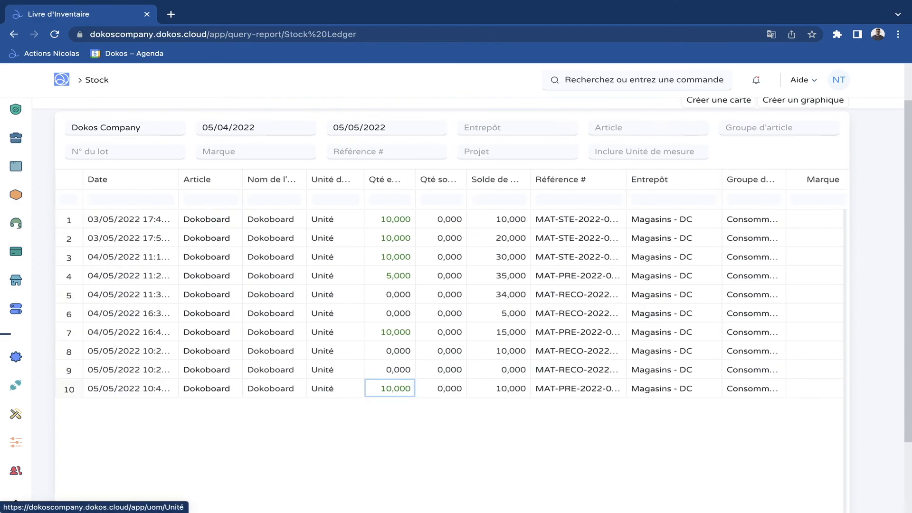
{"action": "scroll", "coordinate": [323, 388], "scroll_direction": "right", "scroll_amount": 10}
{"action": "left_click_drag", "start_coordinate": [537, 179], "coordinate": [549, 179]}
{"action": "scroll", "coordinate": [550, 179], "scroll_direction": "up", "scroll_amount": 1}
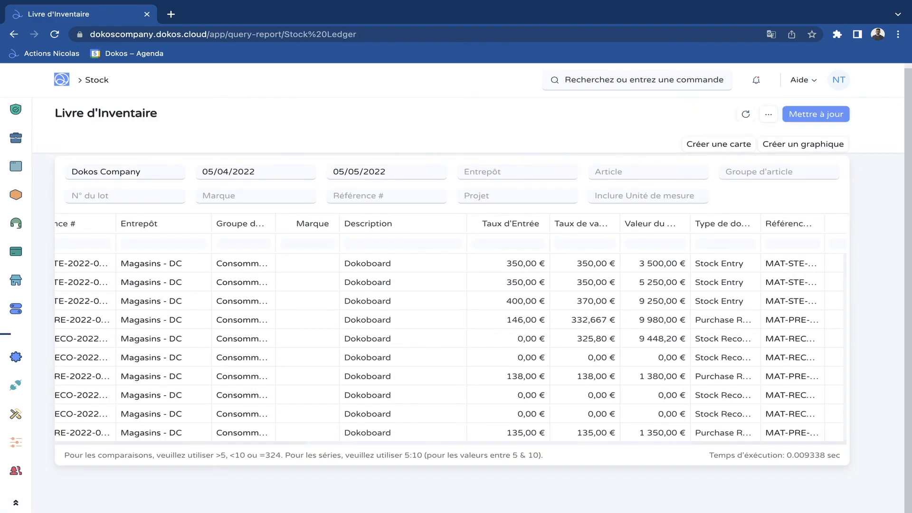
{"action": "left_click_drag", "start_coordinate": [620, 223], "coordinate": [639, 223]}
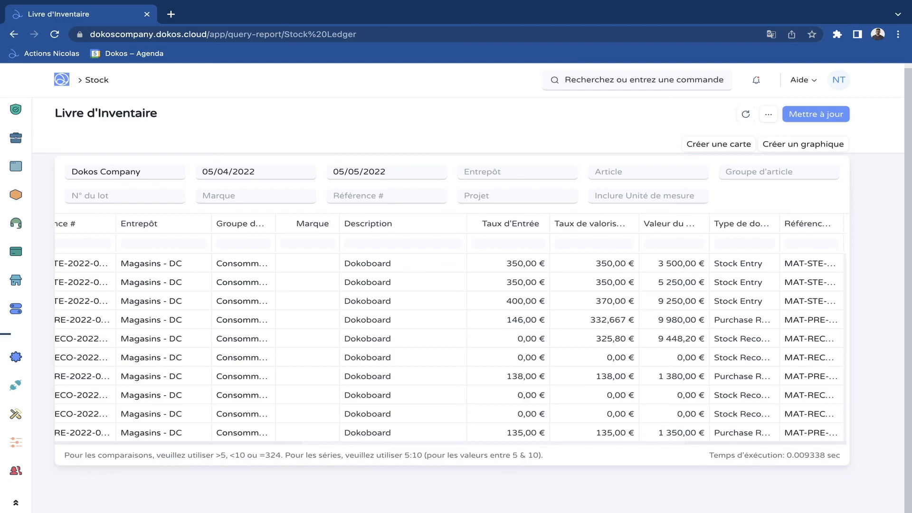
Return to the Stock workspace and look over the reports listed under Rapports de stock
{"action": "left_click", "coordinate": [96, 80]}
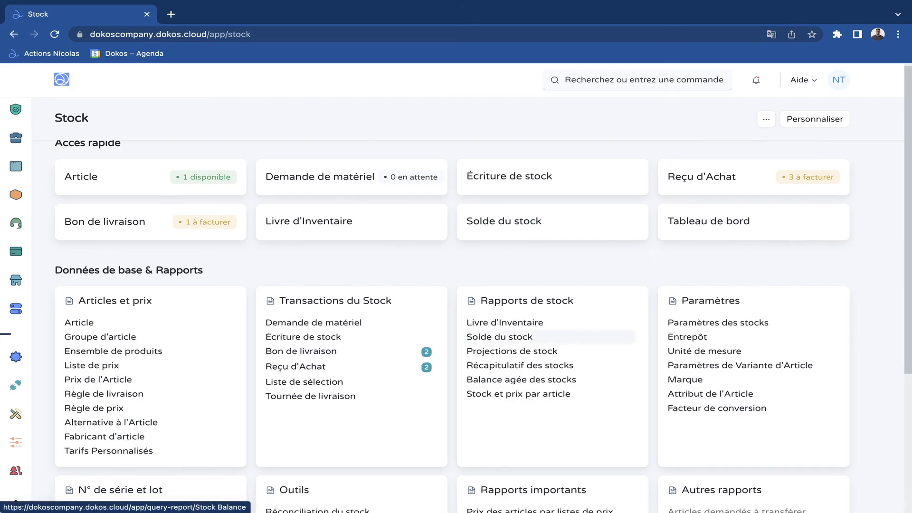
{"action": "scroll", "coordinate": [499, 344], "scroll_direction": "down", "scroll_amount": 1}
{"action": "left_click_drag", "start_coordinate": [476, 291], "coordinate": [620, 300]}
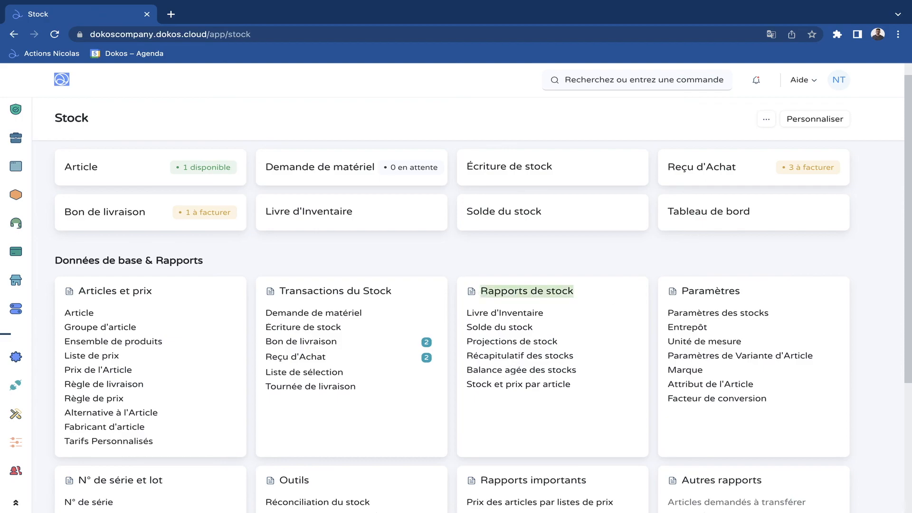
{"action": "scroll", "coordinate": [468, 285], "scroll_direction": "up", "scroll_amount": 1}
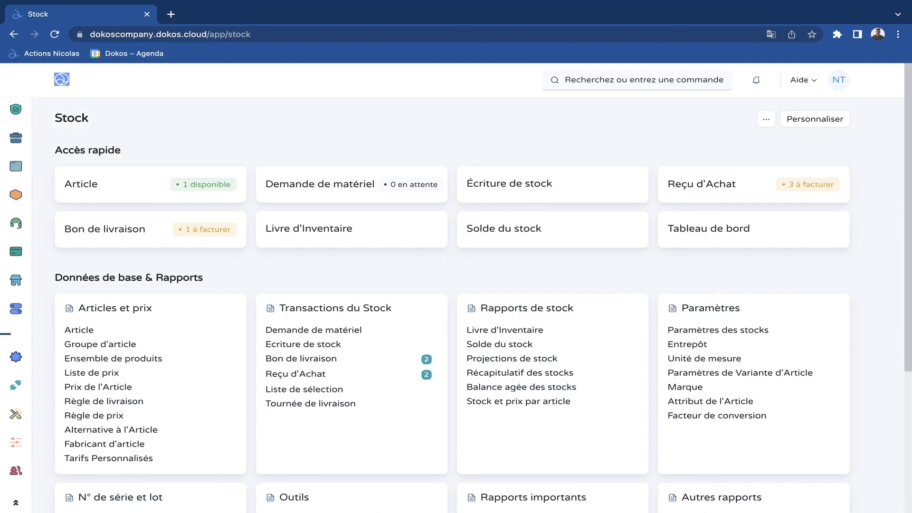